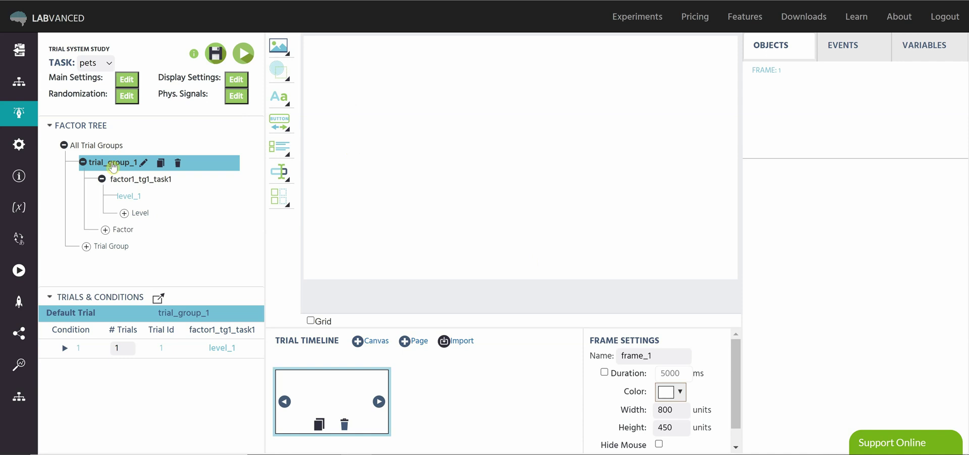
Add two image objects, placing Image_1 on the left and Image_2 on the right of frame_1.
mouse_move(280, 47)
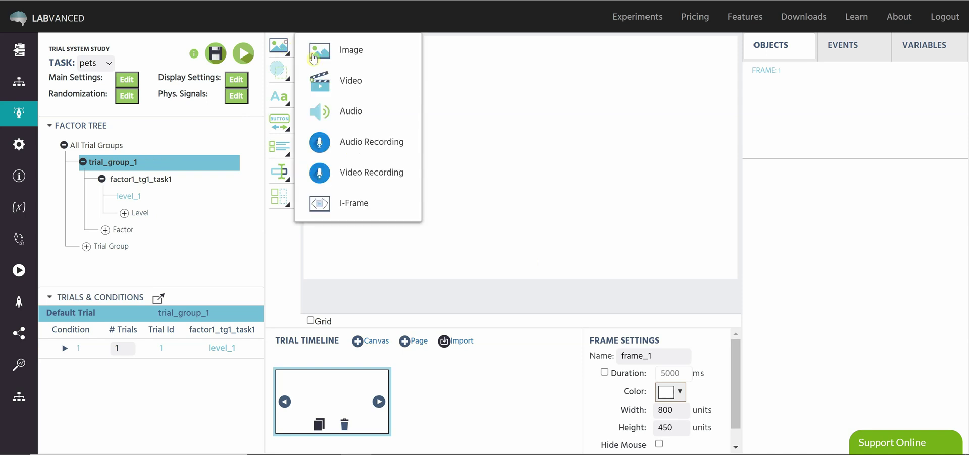
click(364, 50)
drag(461, 58, 435, 79)
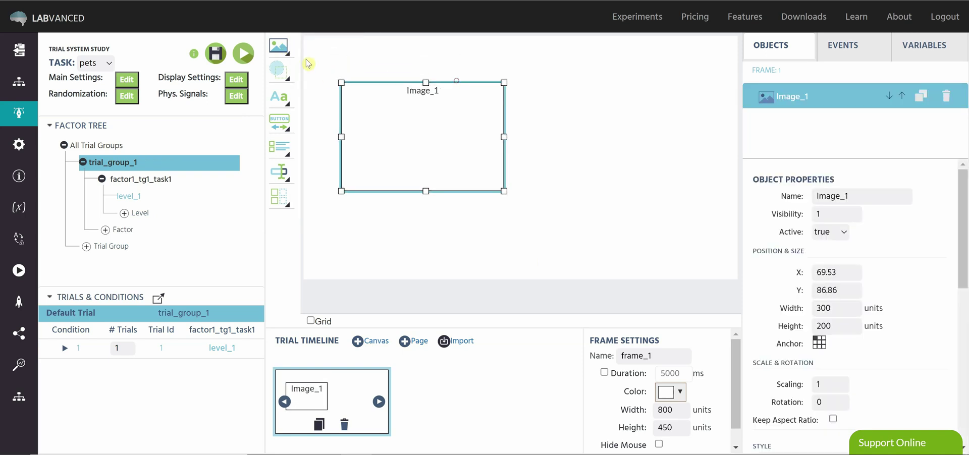
mouse_move(280, 51)
click(368, 57)
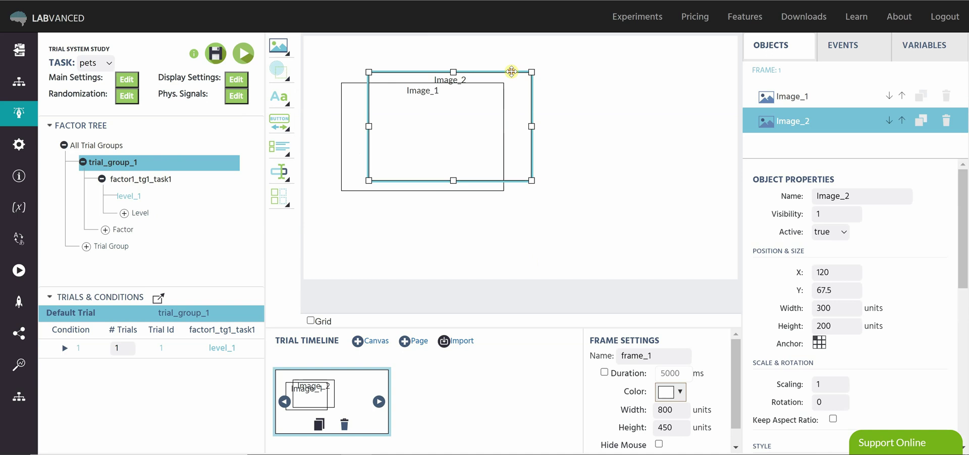
drag(515, 71, 691, 77)
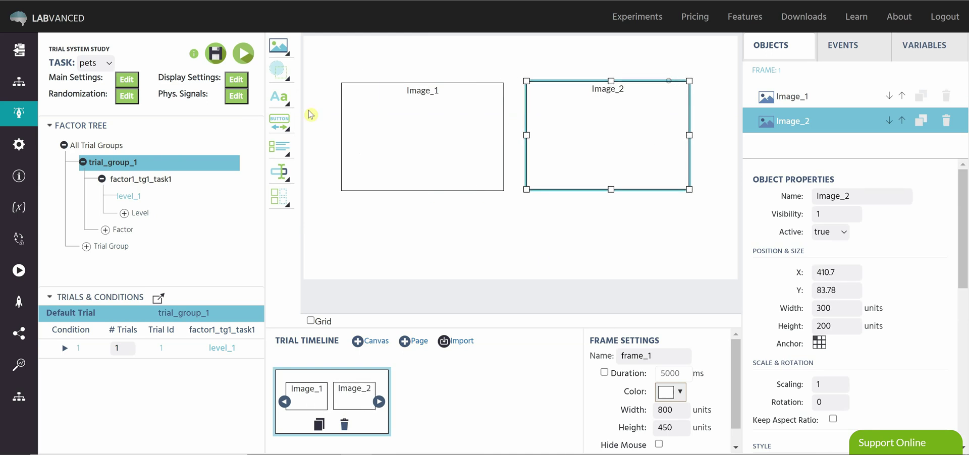
Add a DisplayText object and drag it below the two images.
click(286, 100)
click(344, 100)
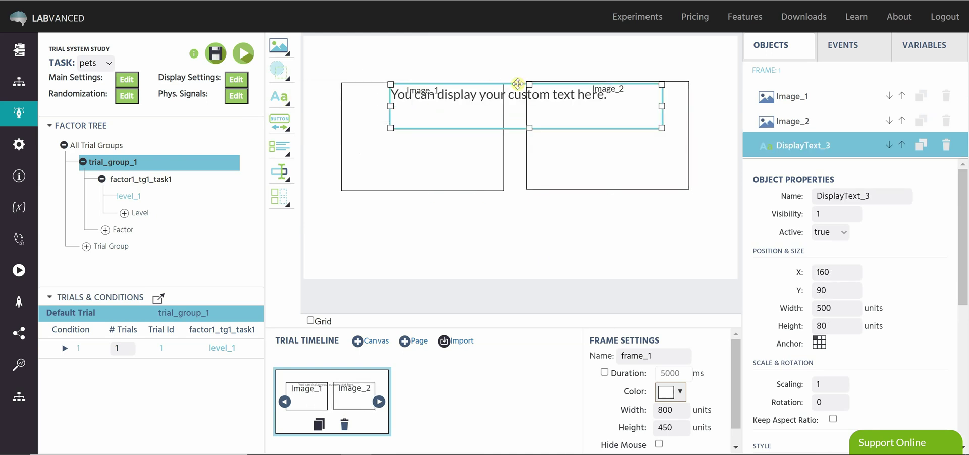
drag(518, 90, 520, 204)
Replace the placeholder text with 'Click on the pet.' and centre-align it.
double_click(525, 218)
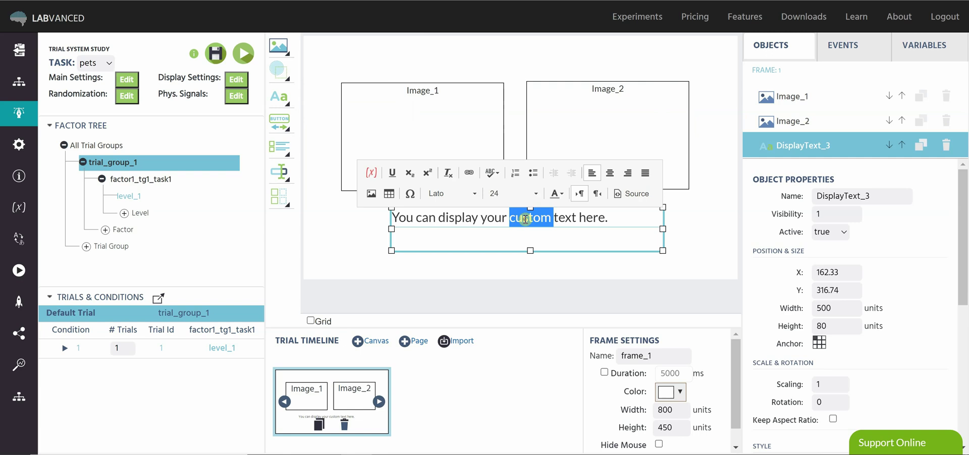
key(ctrl+a)
text(C)
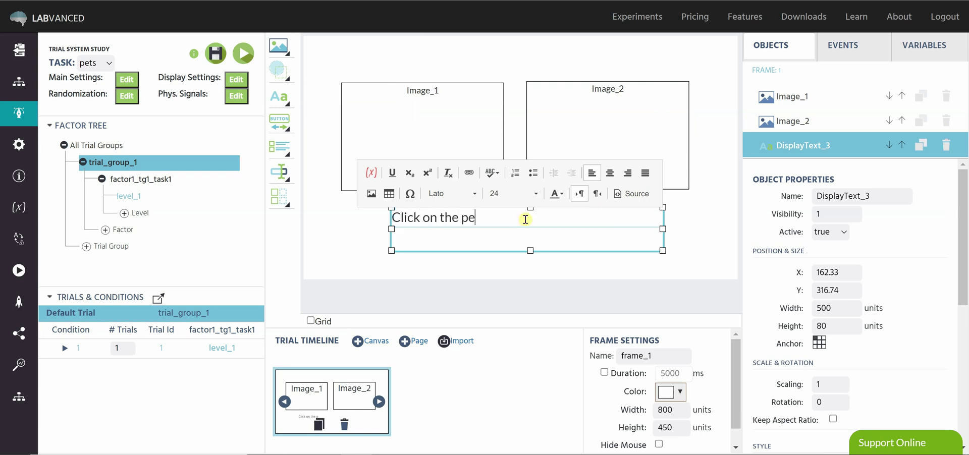
click(610, 173)
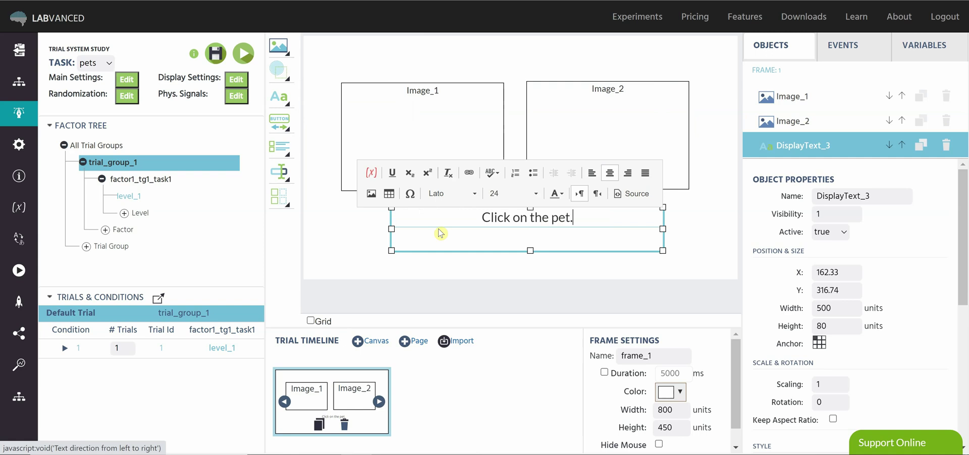
click(359, 228)
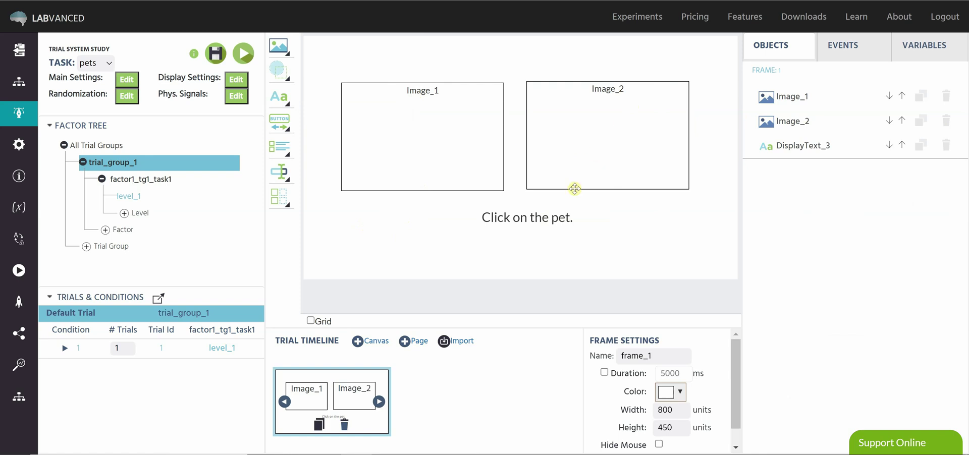
Rename the default factor factor1_tg1_task1 to animals1.
mouse_move(184, 187)
click(178, 180)
text(an)
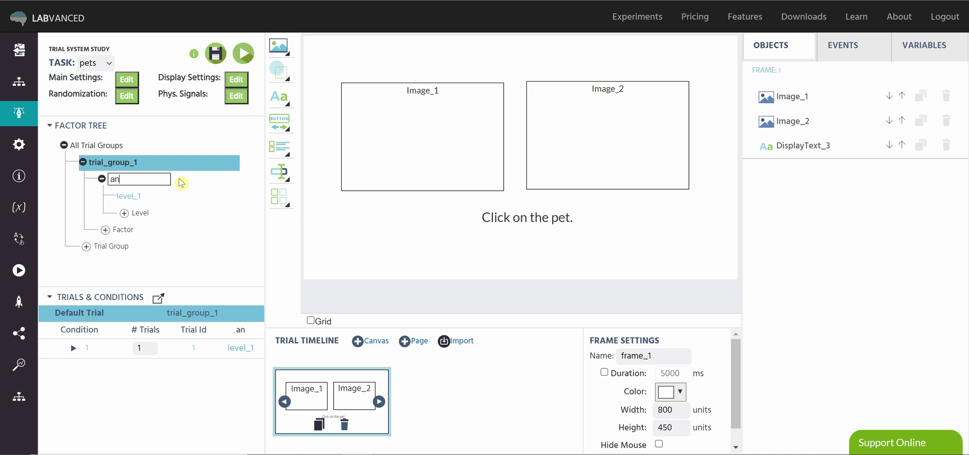
text(imals1)
key(Return)
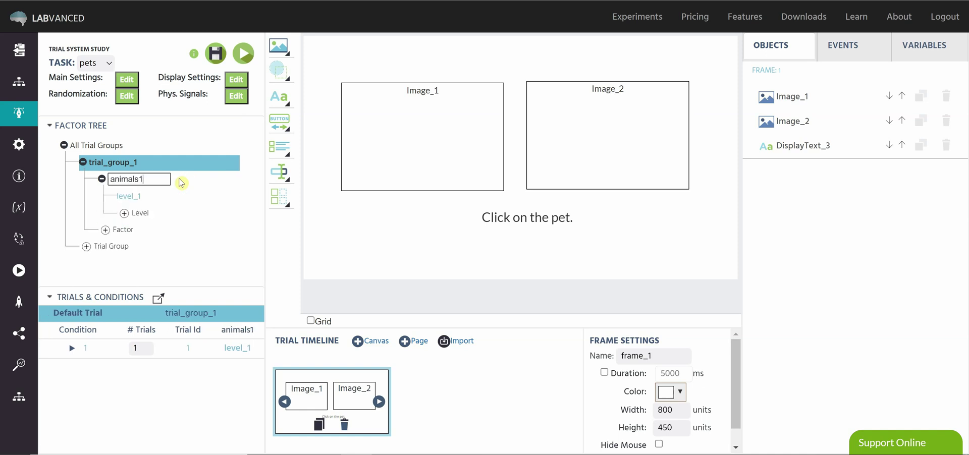
Rename level_1 to dog and add a second level named cat.
click(145, 196)
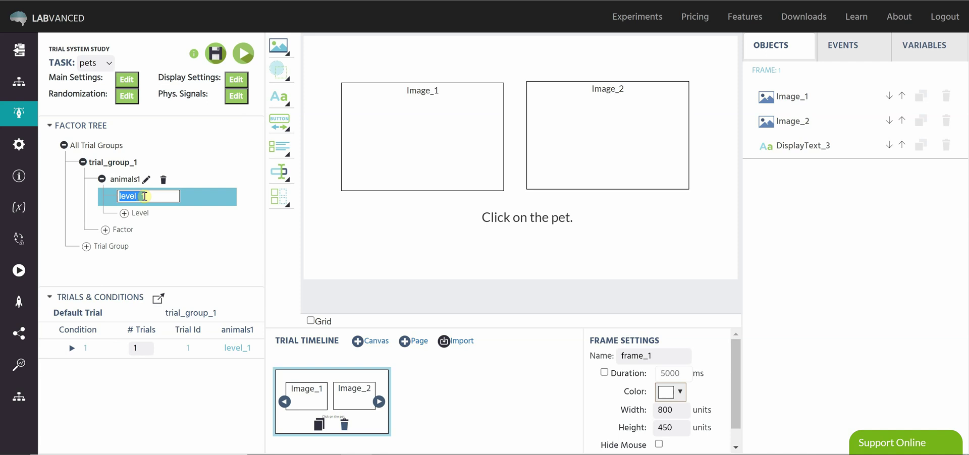
text(dog)
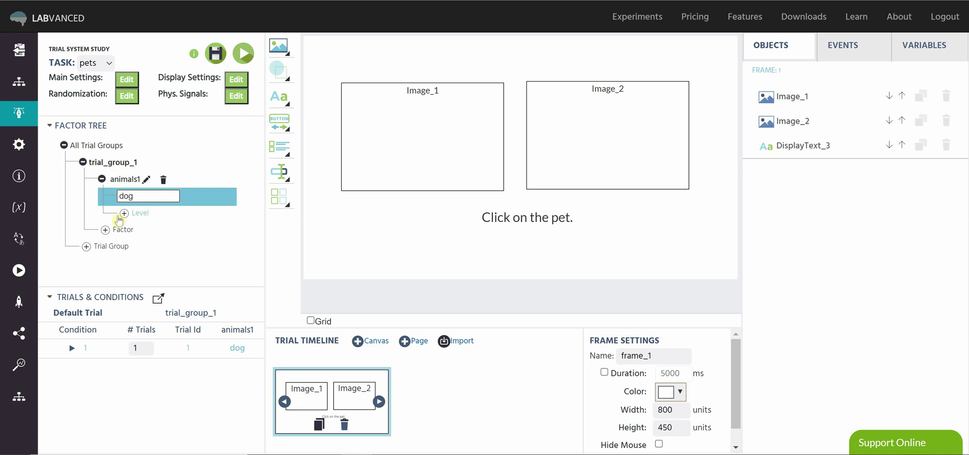
click(124, 213)
click(151, 214)
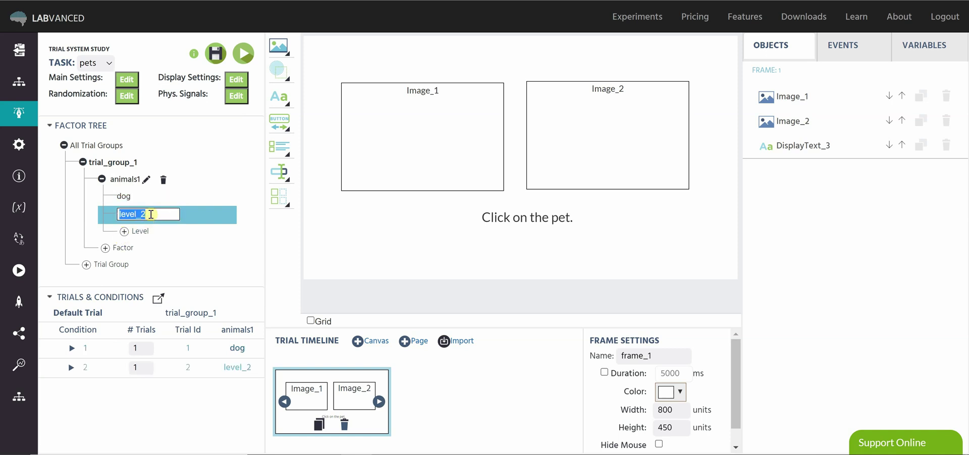
text(cat)
click(210, 240)
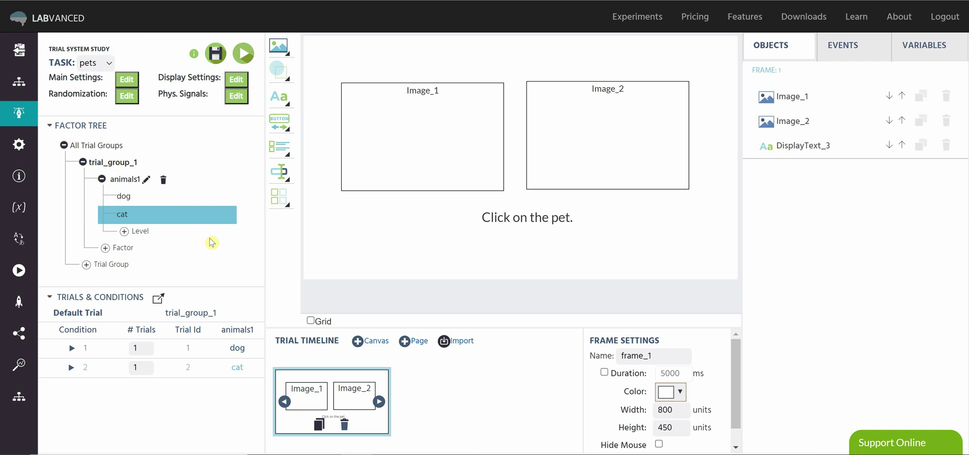
Check the cat and dog conditions in the trials table.
click(175, 367)
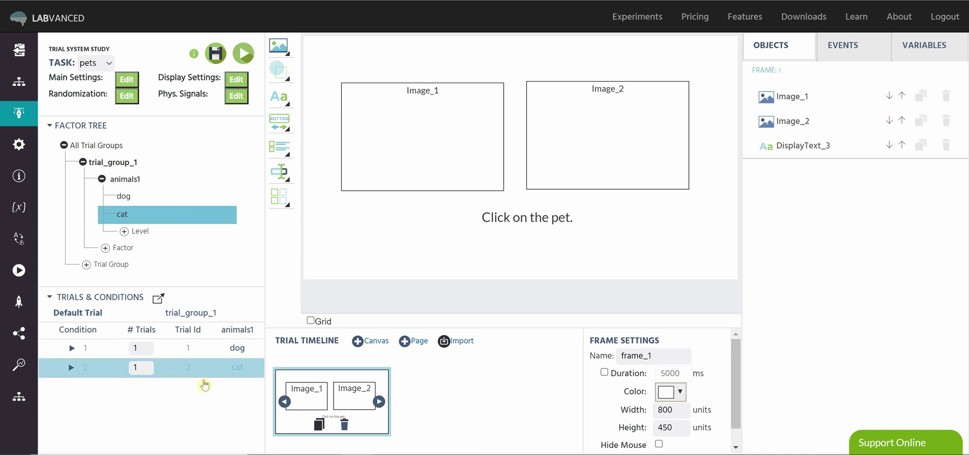
click(216, 357)
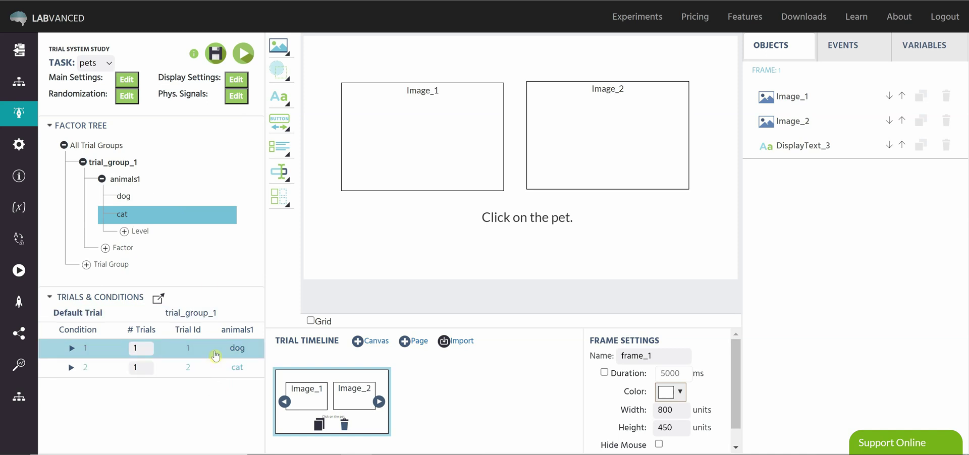
click(246, 371)
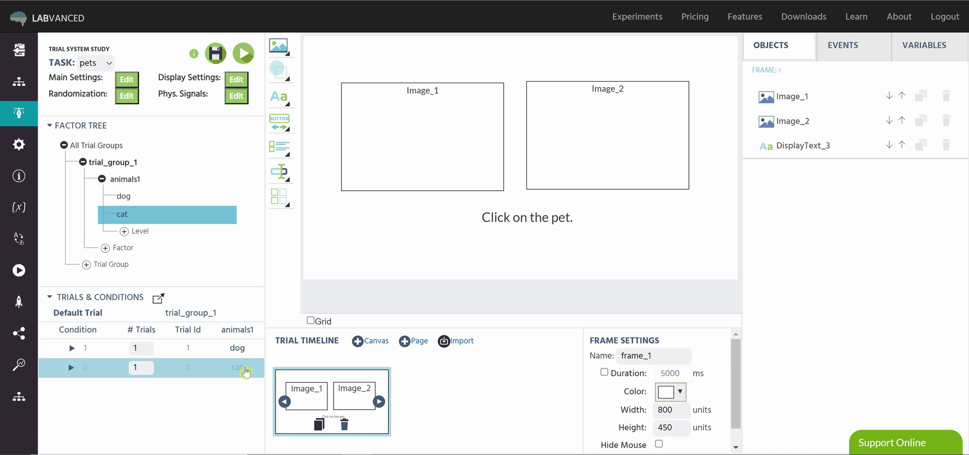
Add a new factor and enter the name position2.
click(106, 250)
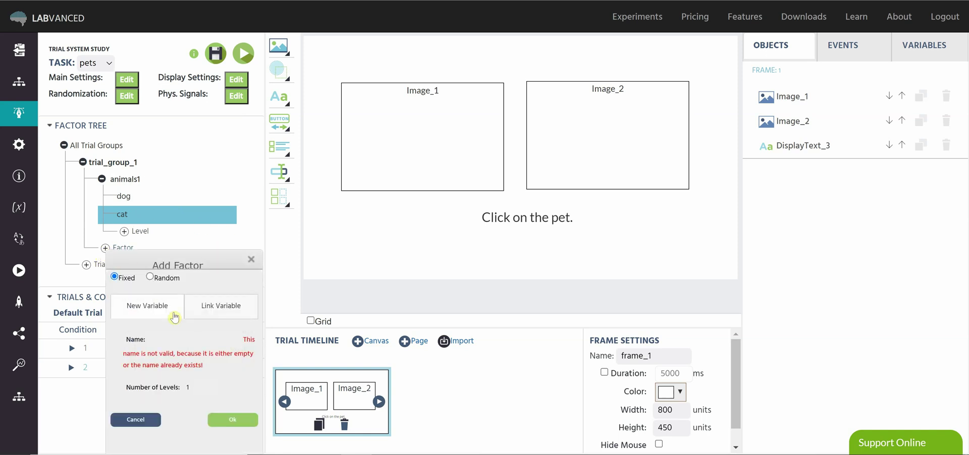
click(174, 339)
text(posi)
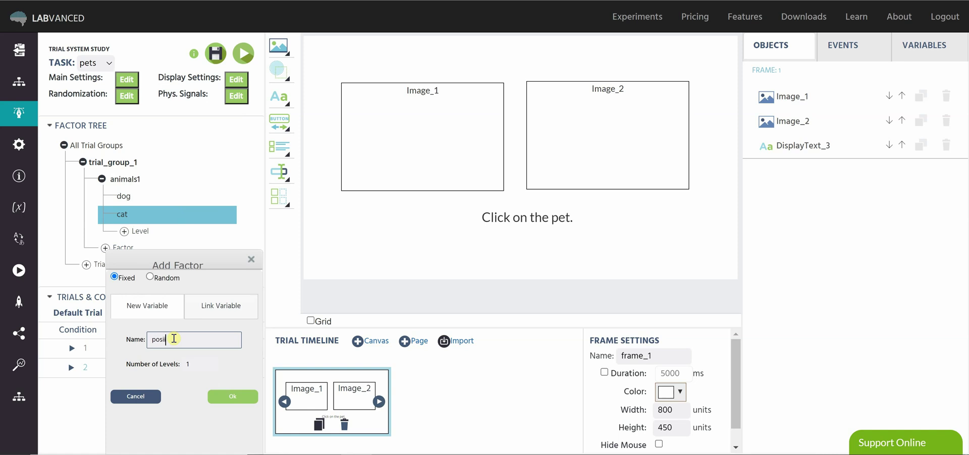
text(tion)
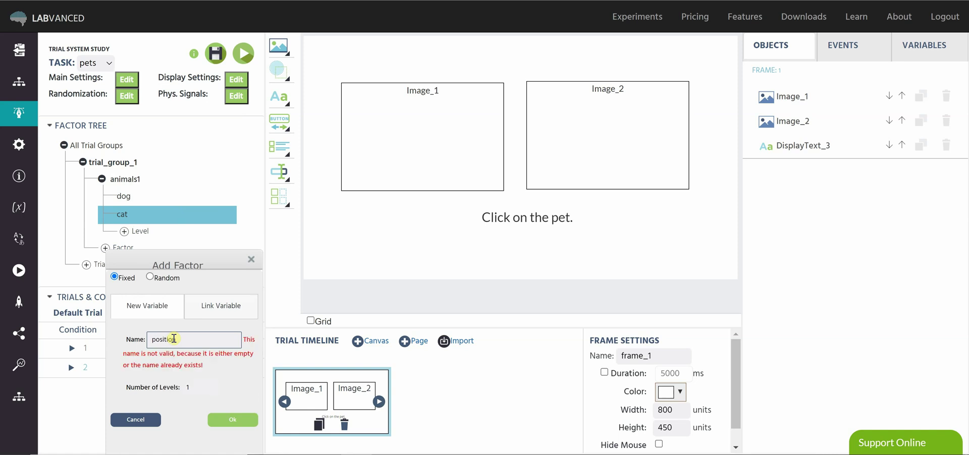
text(2)
Create the position2 factor and rename its first level to left.
click(237, 396)
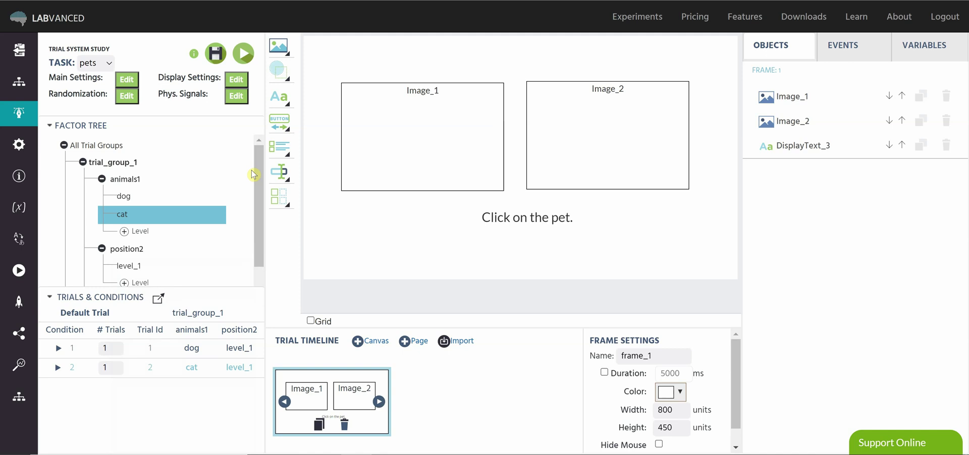
drag(260, 164, 260, 210)
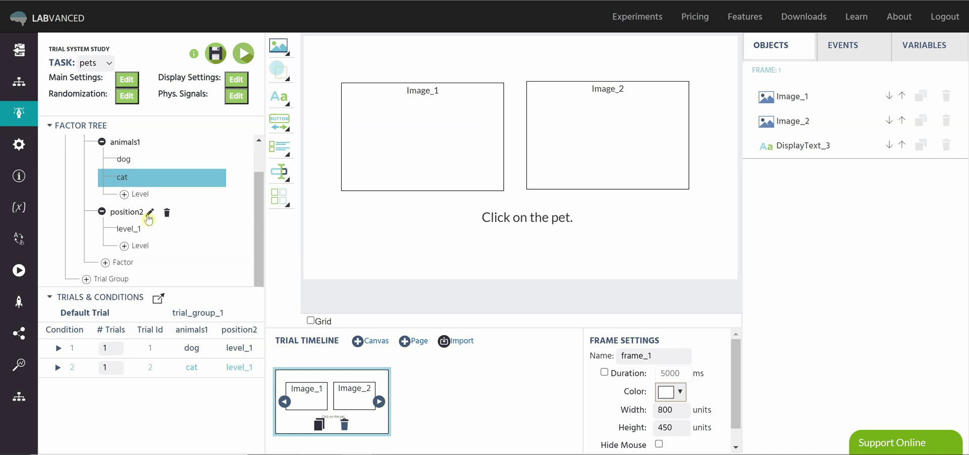
double_click(147, 229)
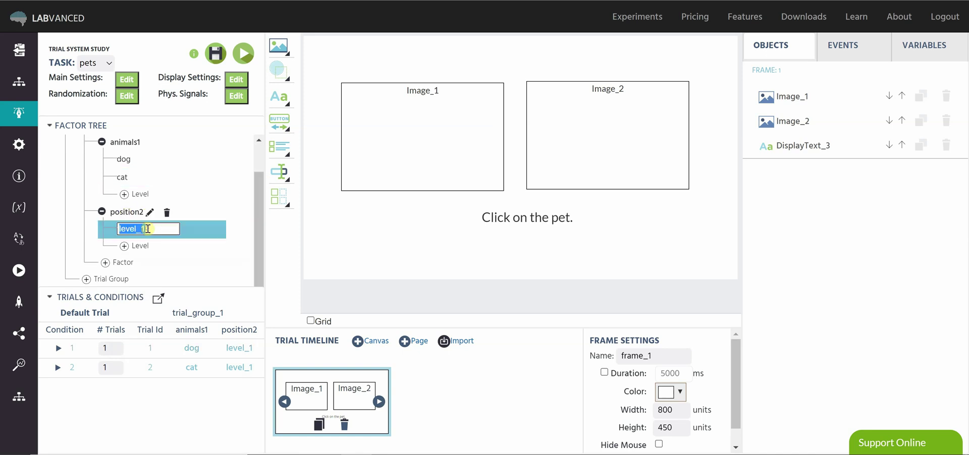
text(left)
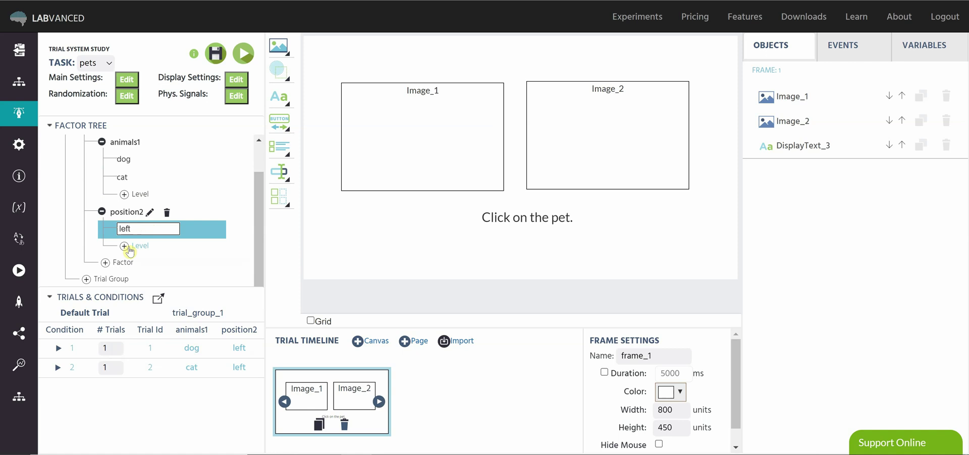
Add a second position2 level and name it right.
click(137, 245)
double_click(138, 248)
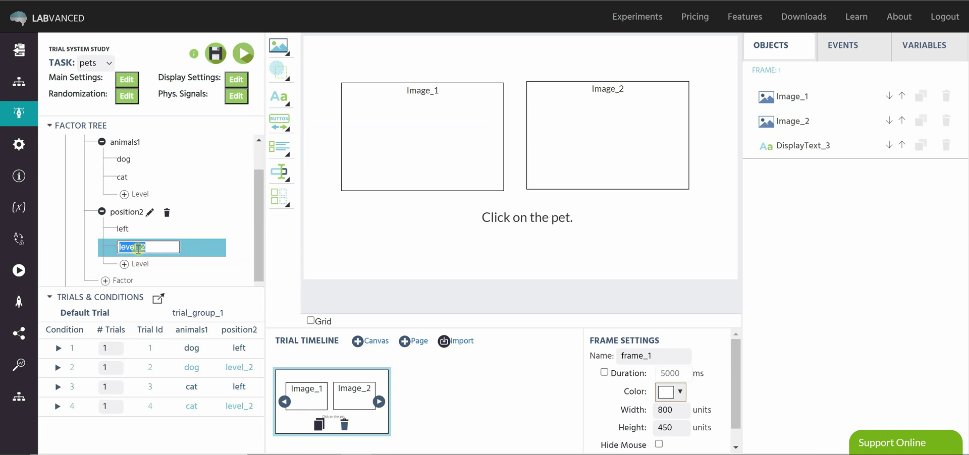
text(right)
click(241, 242)
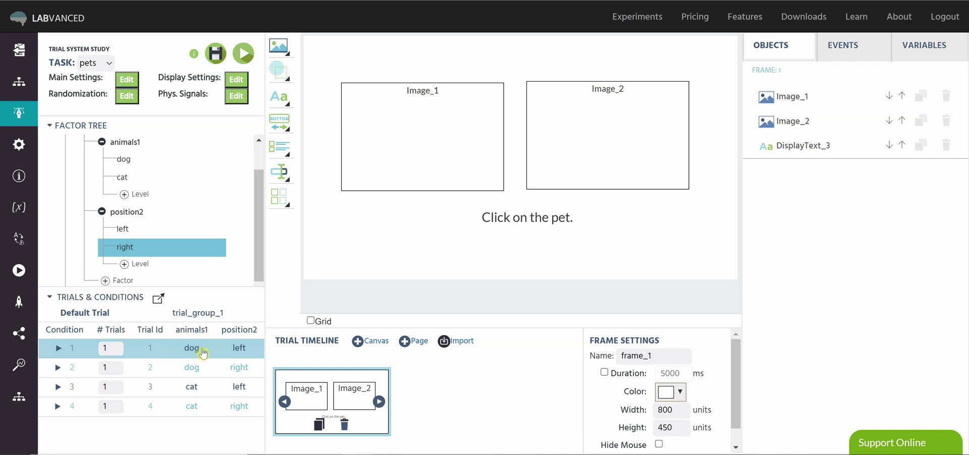
Set # Trials to 4 for condition rows 1–4, giving trial IDs 1–16.
double_click(119, 346)
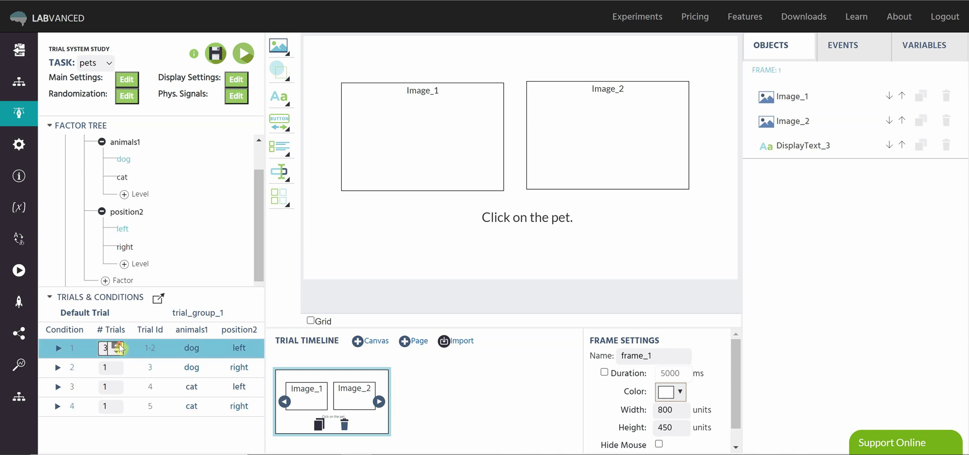
click(117, 364)
click(118, 364)
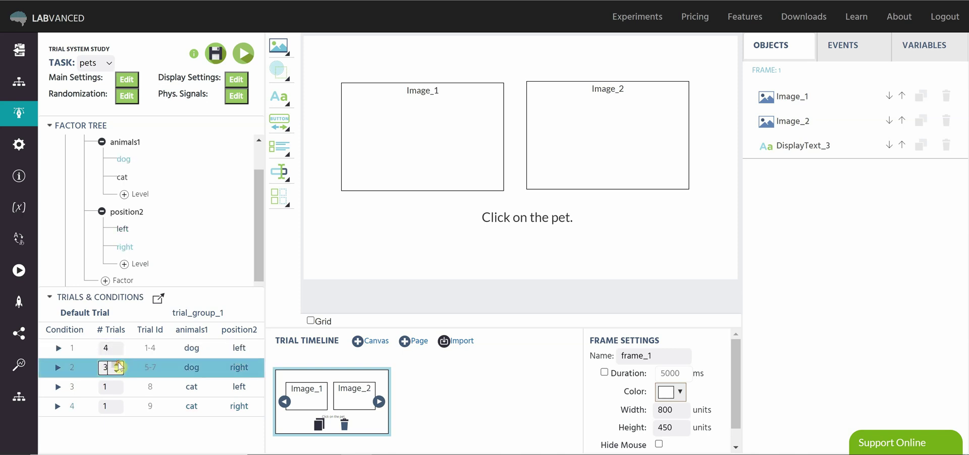
click(117, 364)
double_click(117, 384)
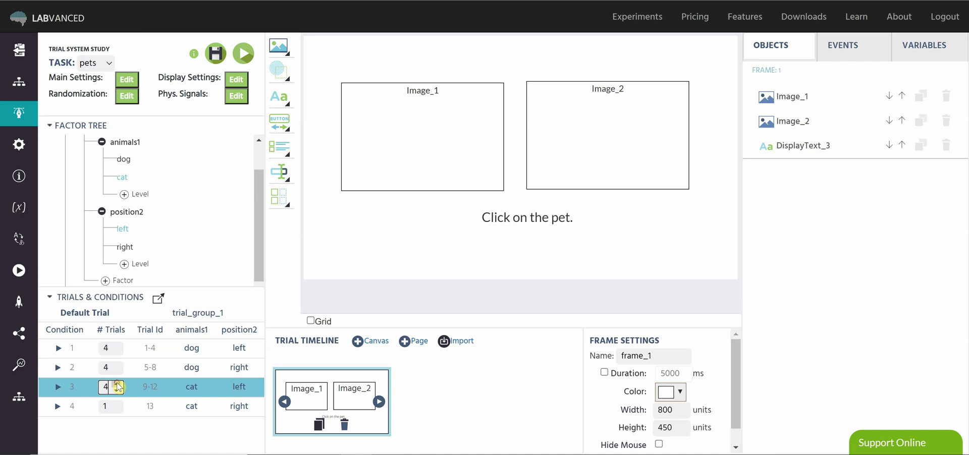
click(119, 406)
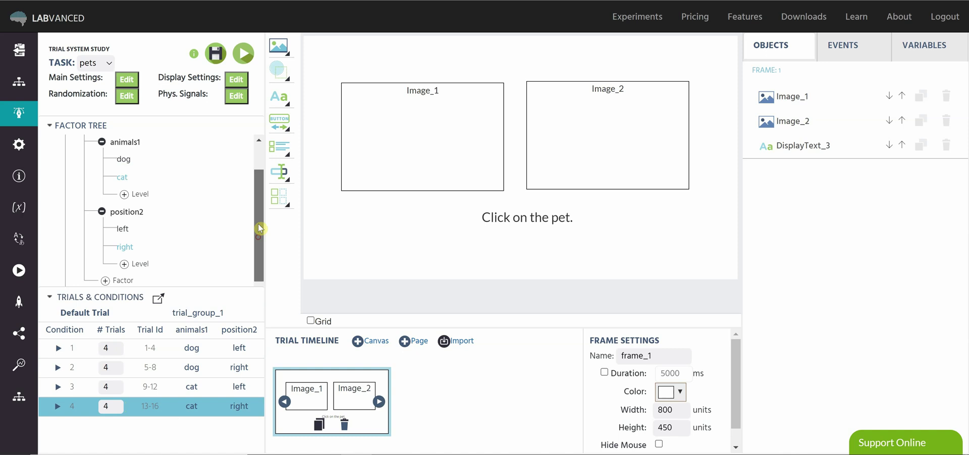
scroll(260, 228, up, 2)
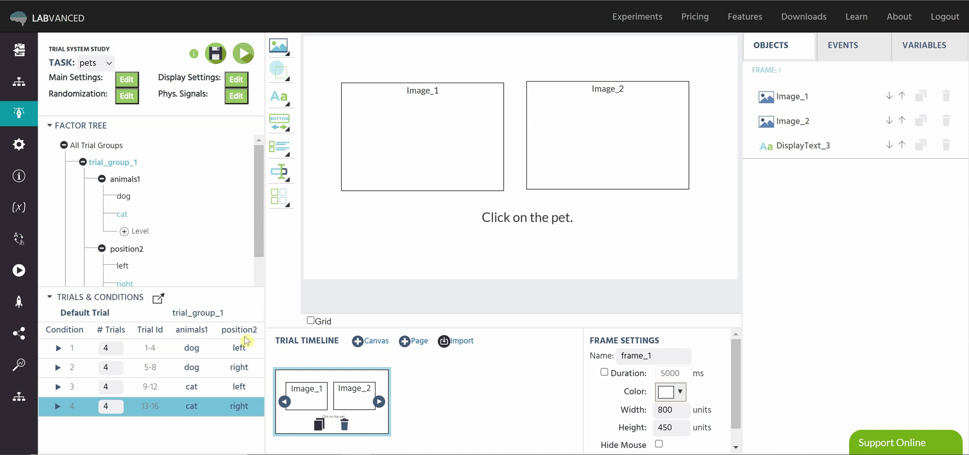
Select condition 1 (dog left) and Image_1, showing its Image properties section.
click(178, 352)
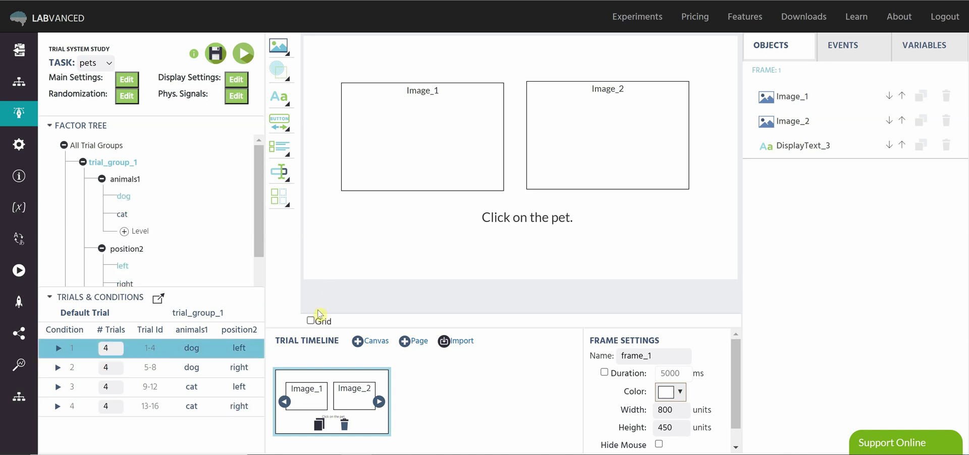
click(403, 134)
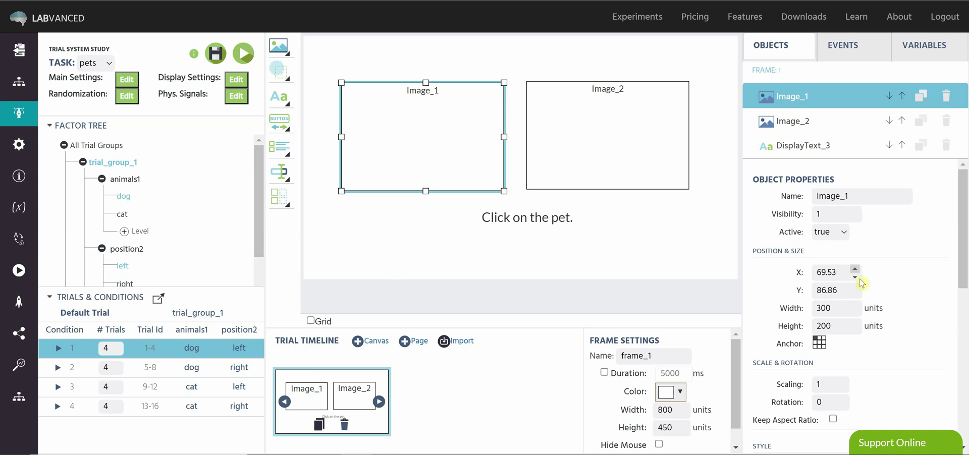
scroll(871, 285, down, 2)
scroll(872, 283, down, 7)
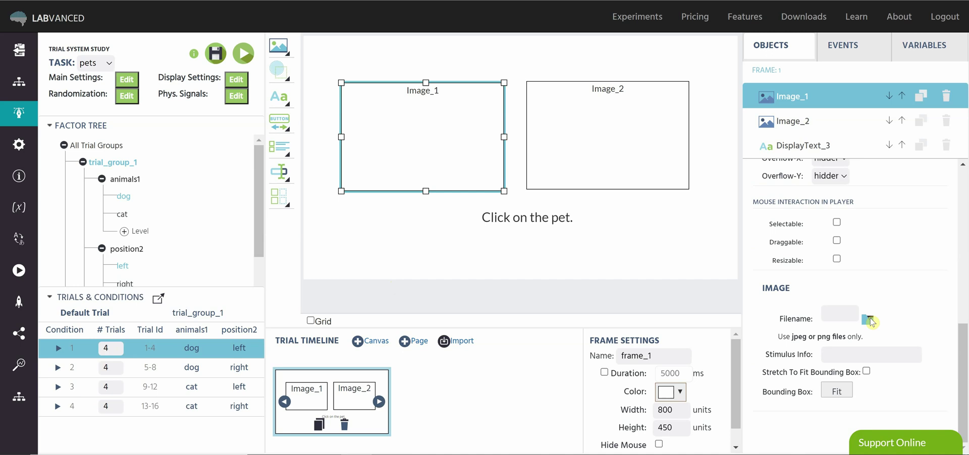
Choose dog1–dog4.JPG as Image_1's files.
click(869, 320)
scroll(406, 127, down, 3)
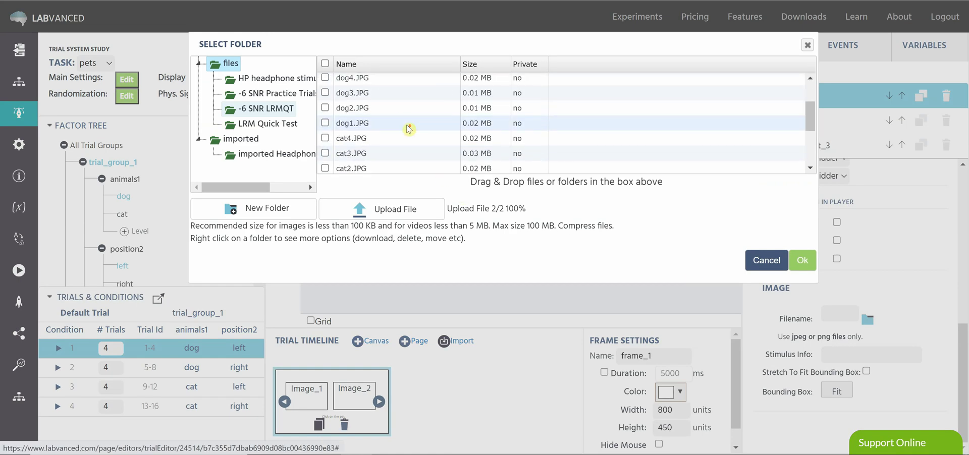
click(325, 123)
click(324, 107)
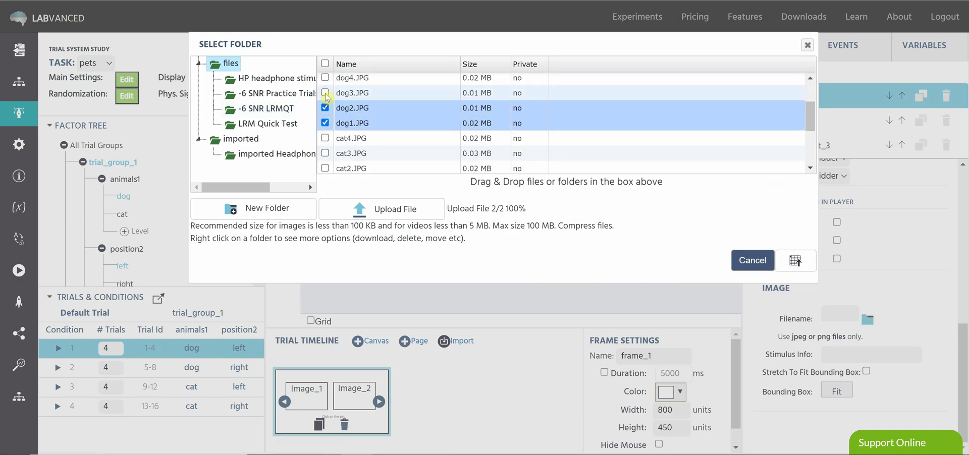
click(325, 93)
click(326, 78)
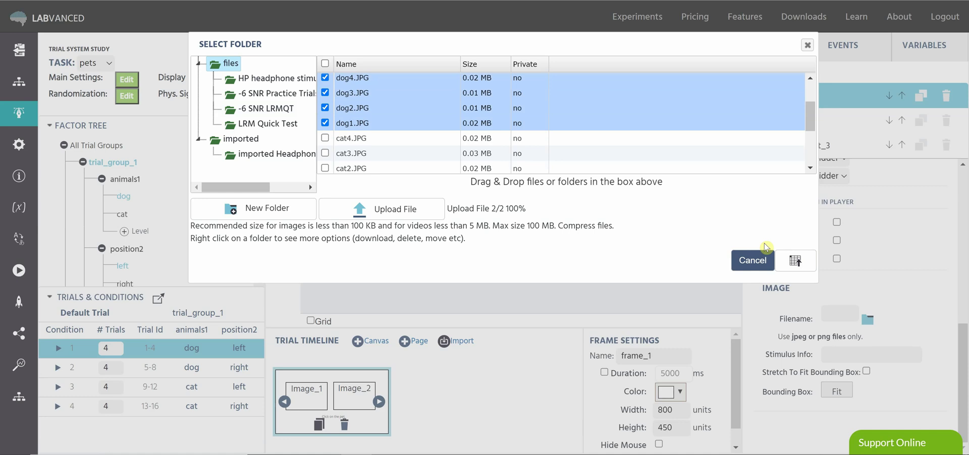
click(796, 262)
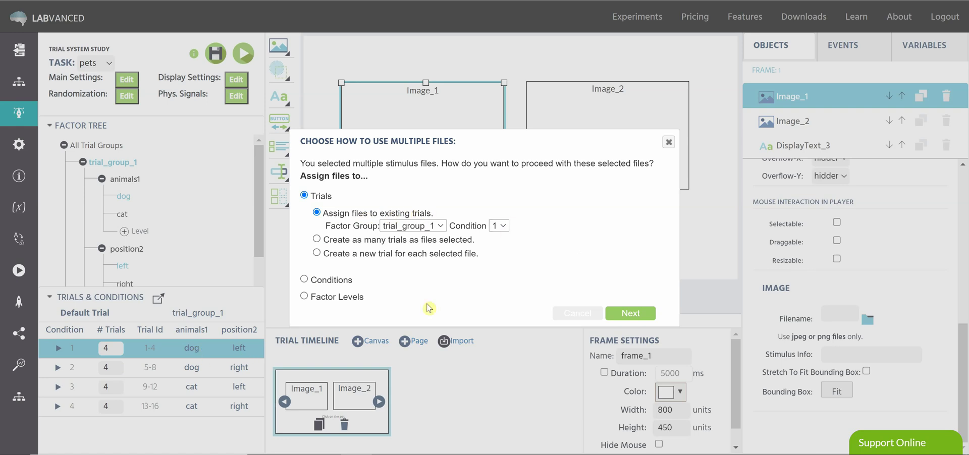
Auto-assign dog1–dog4.JPG to trials 1–4 and confirm.
click(643, 316)
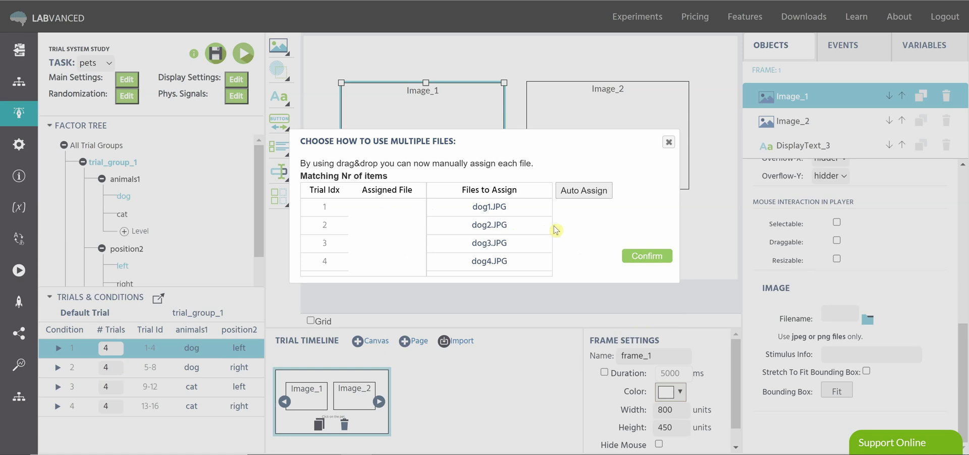
click(574, 191)
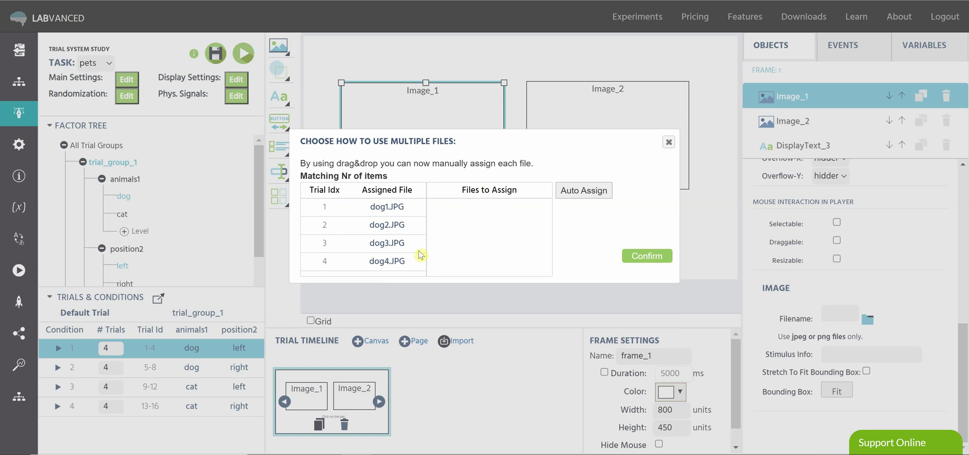
click(652, 260)
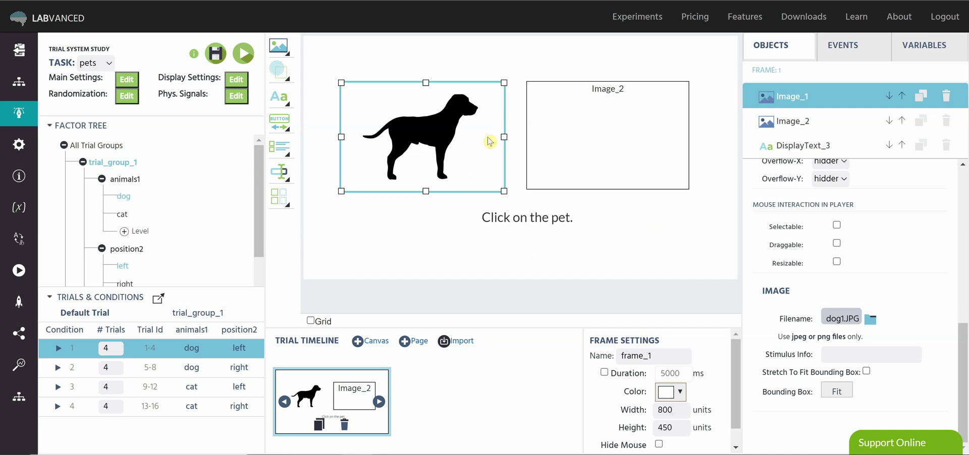
Select Image_2 and choose flower1–flower4.JPG as its files.
click(641, 118)
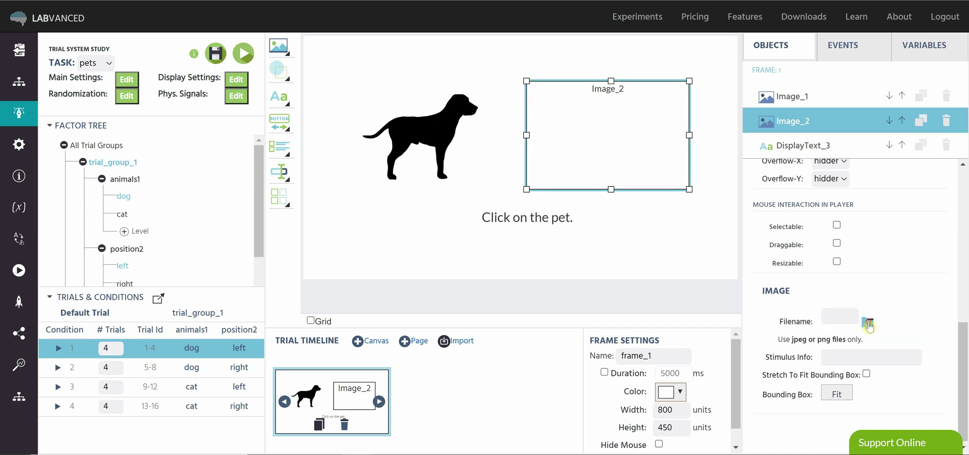
click(868, 323)
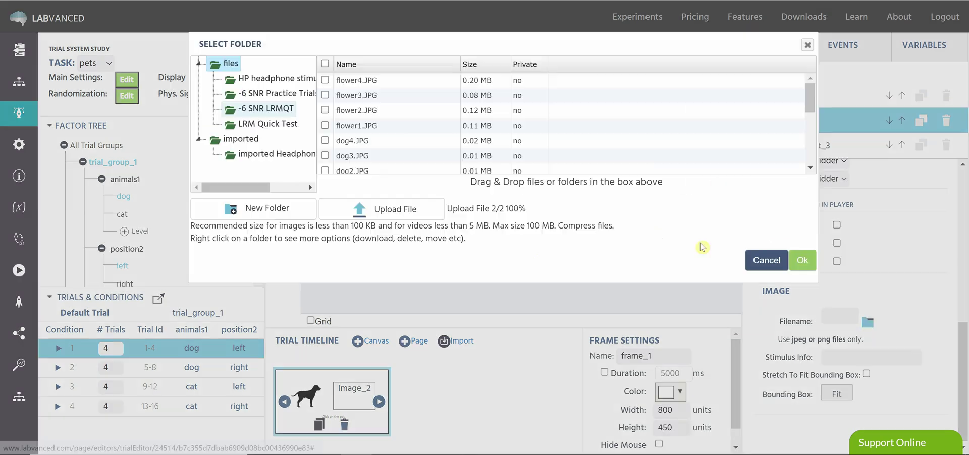
click(325, 125)
click(325, 110)
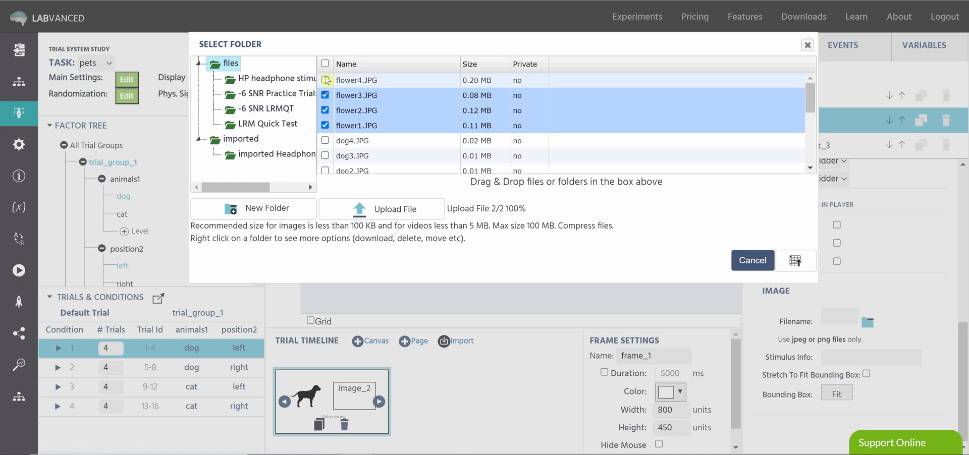
click(325, 80)
click(795, 261)
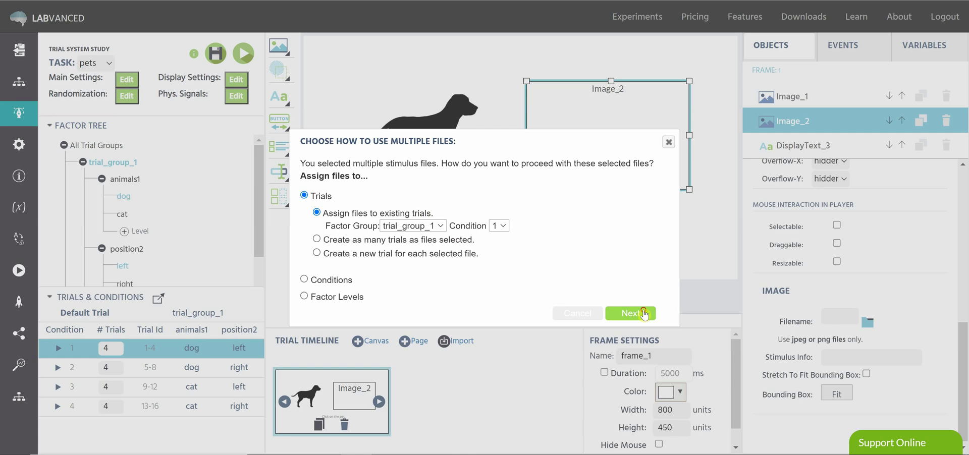
Auto-assign the flower images to trials 1–4 and confirm.
click(644, 314)
click(584, 191)
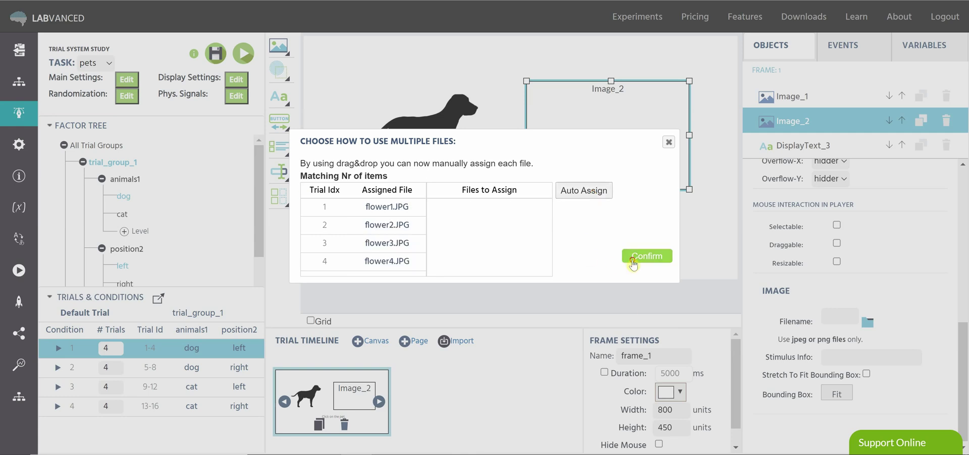
click(633, 261)
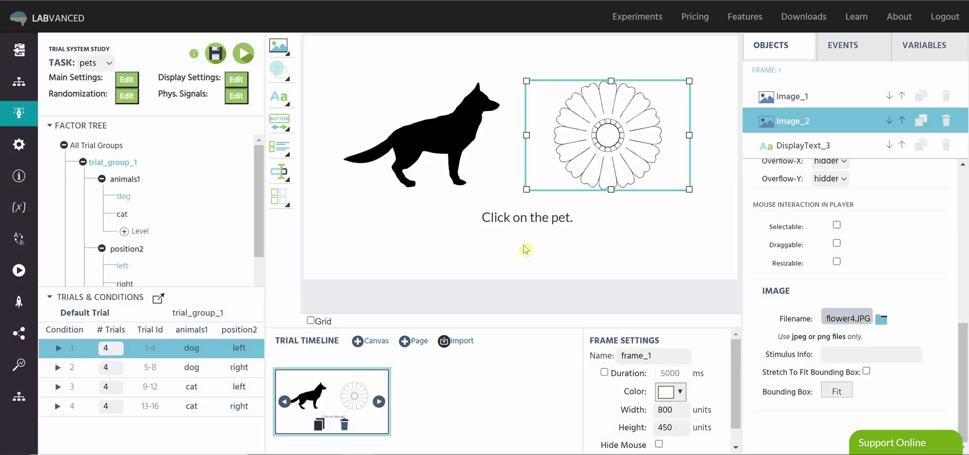
click(415, 276)
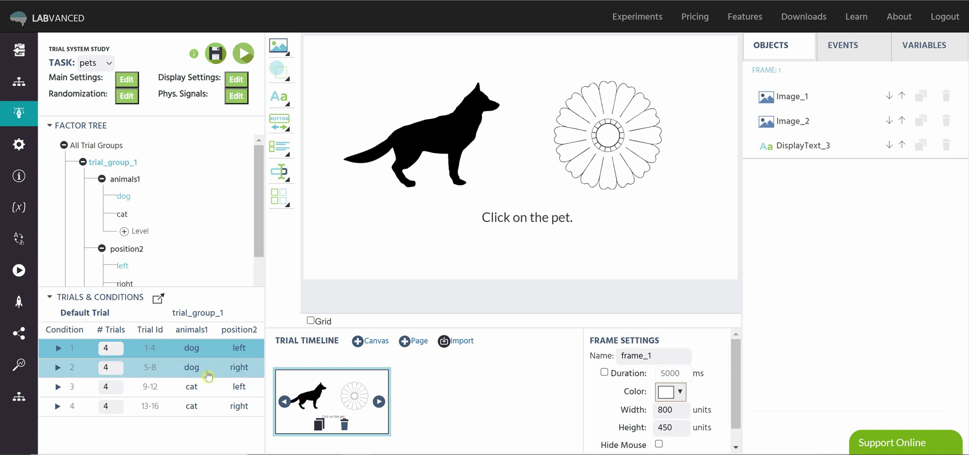
Switch to condition 2 (dog right) and select Image_2.
click(208, 374)
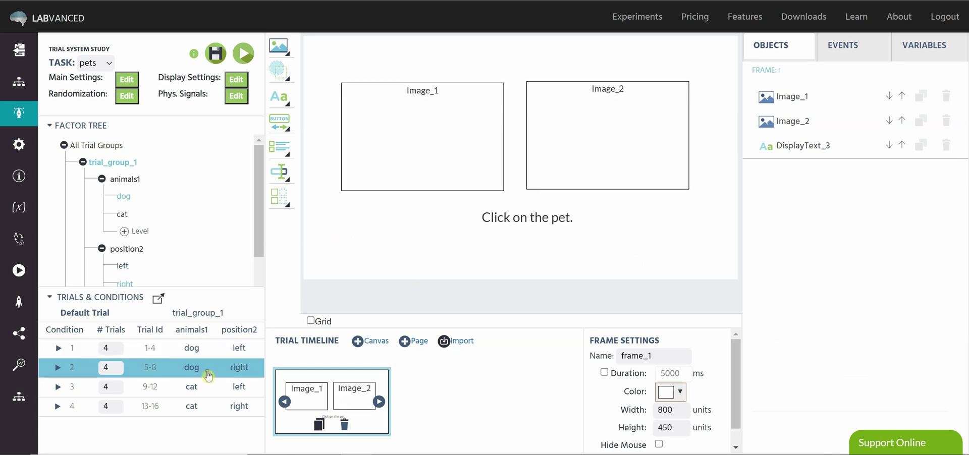
click(626, 133)
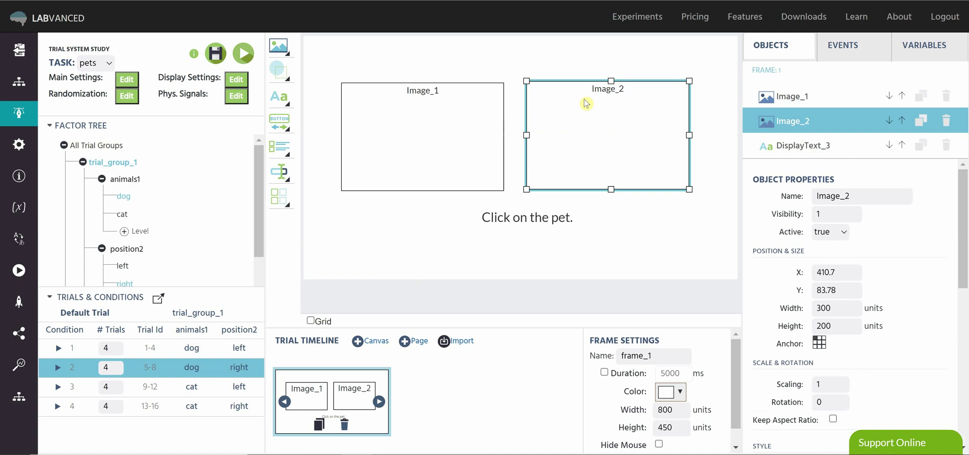
scroll(893, 290, down, 7)
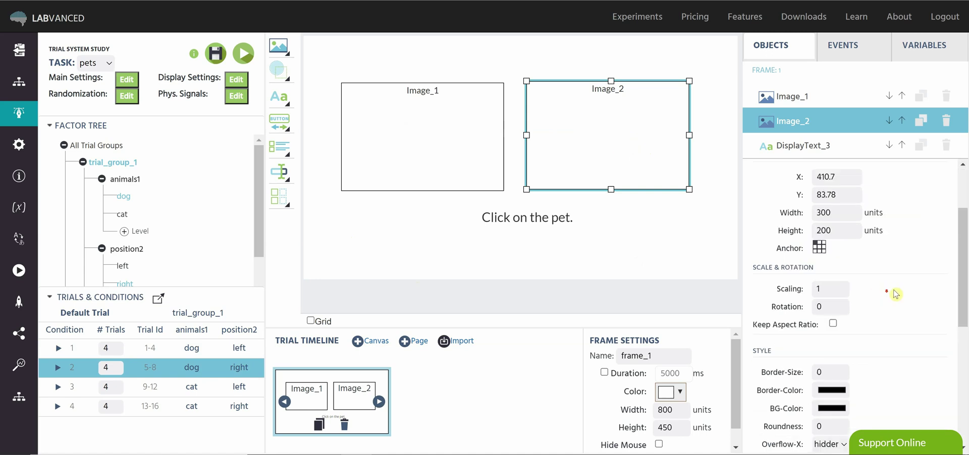
Choose dog1–dog4.JPG as Image_2's files.
click(867, 322)
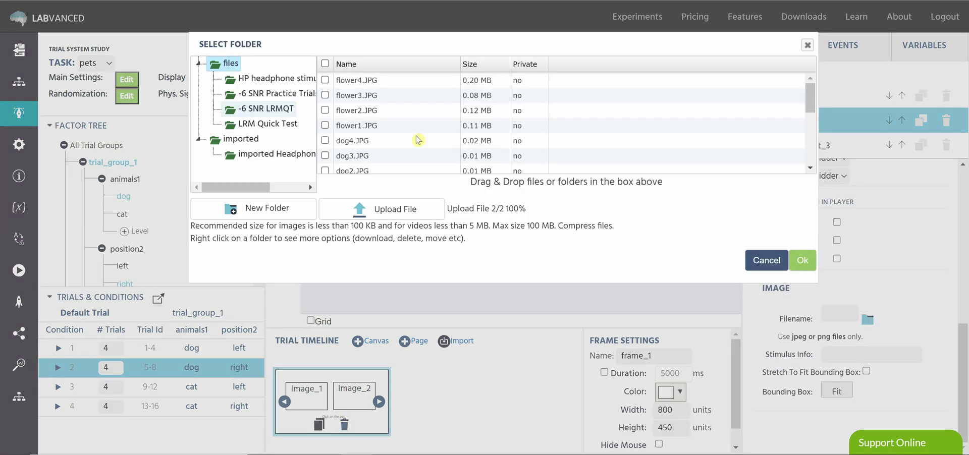
scroll(396, 130, down, 3)
click(325, 122)
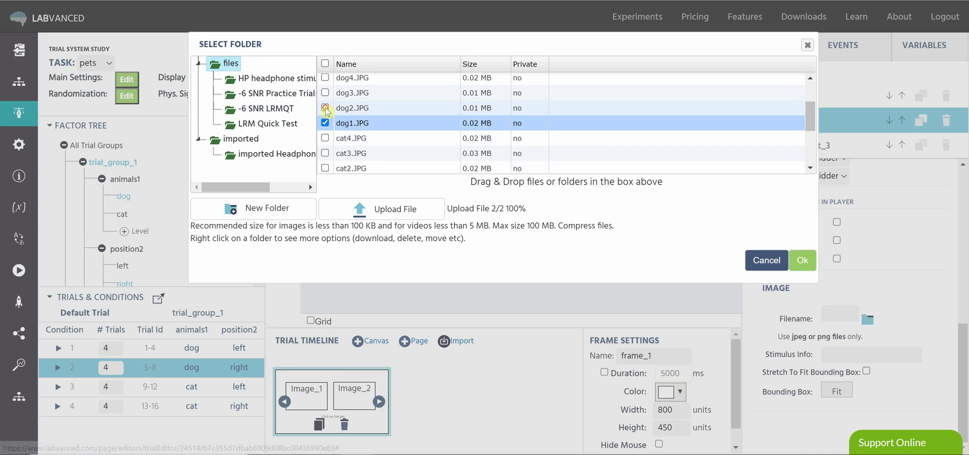
click(325, 108)
click(325, 92)
click(325, 77)
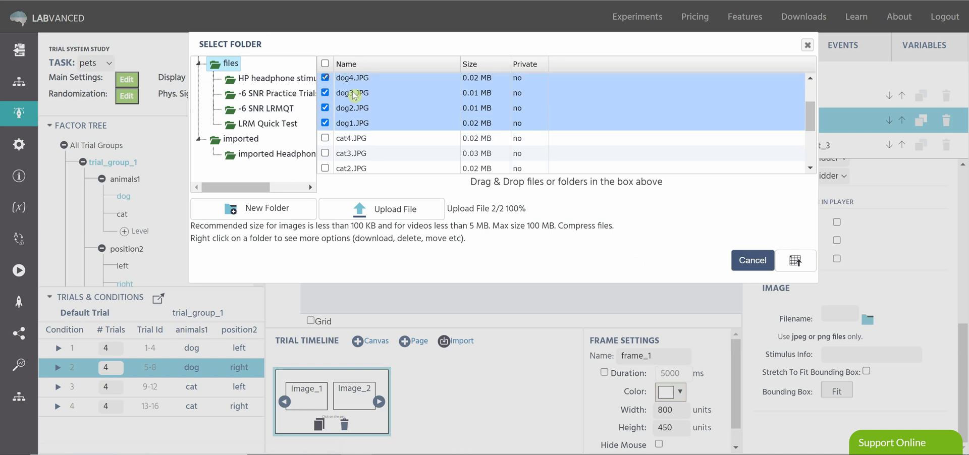
click(795, 261)
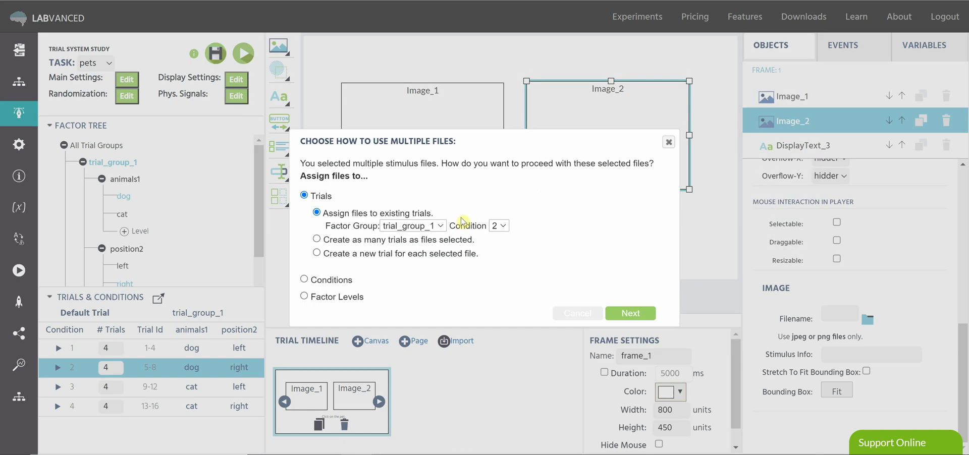
Auto-assign dog1–dog4.JPG to trials 5–8 and confirm.
click(638, 313)
click(596, 193)
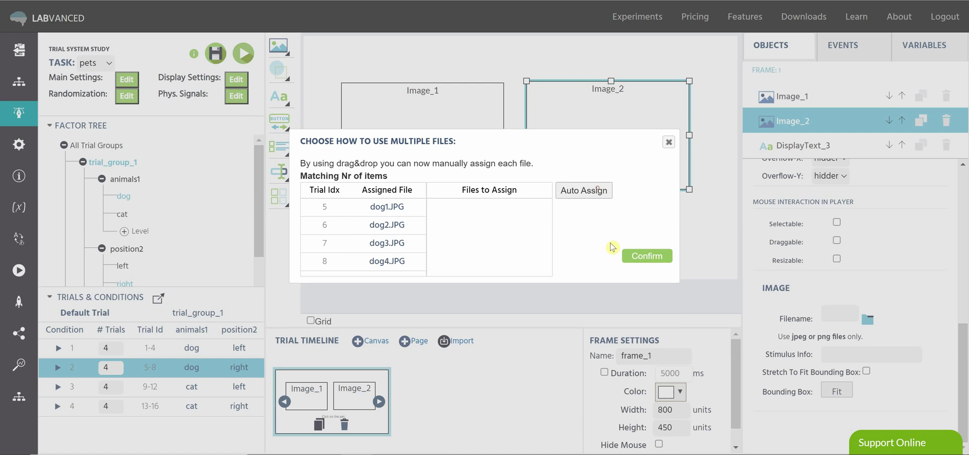
click(634, 259)
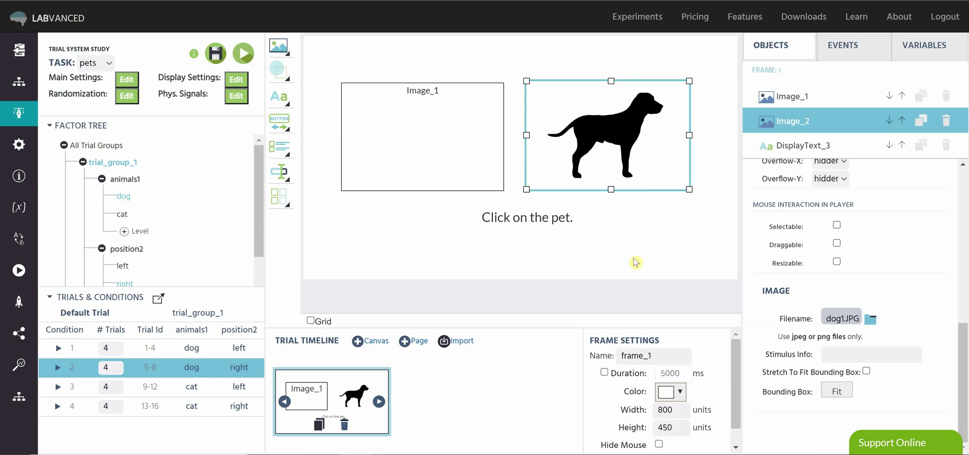
Choose flower1–flower4.JPG as the files for the Image_1 slot.
click(429, 139)
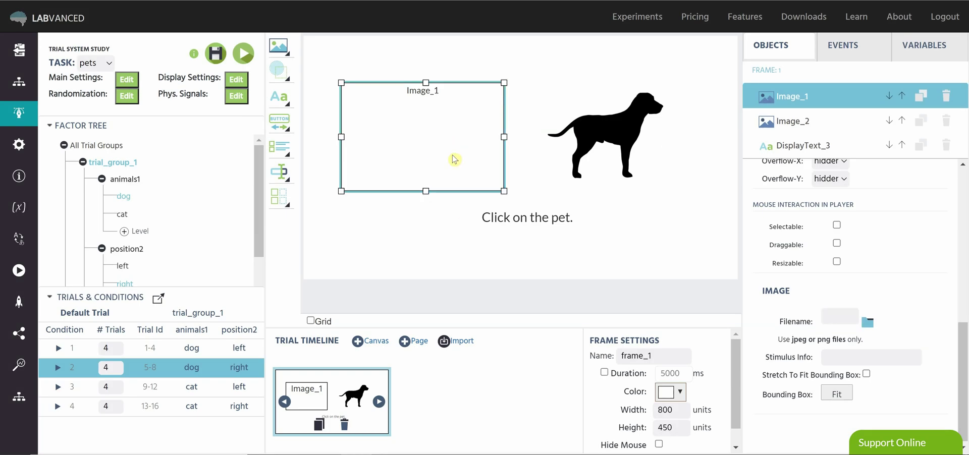
click(868, 323)
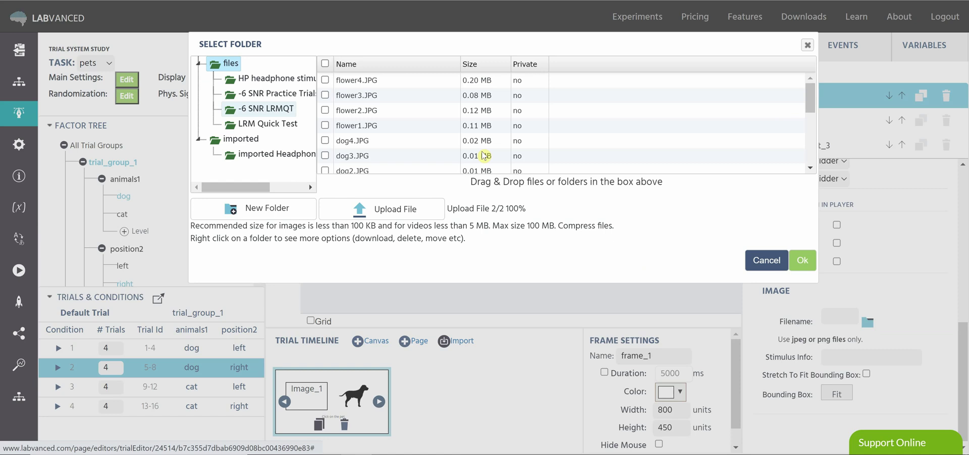
click(325, 126)
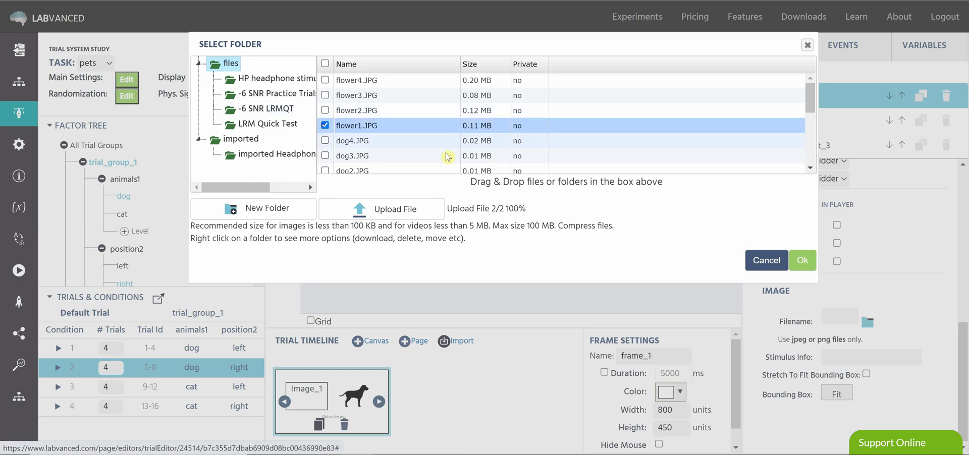
click(325, 111)
click(325, 96)
click(325, 80)
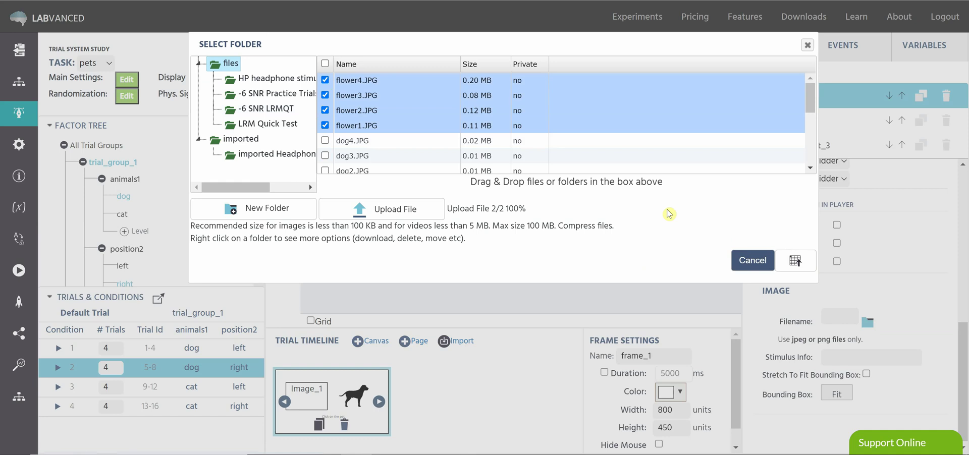
click(796, 260)
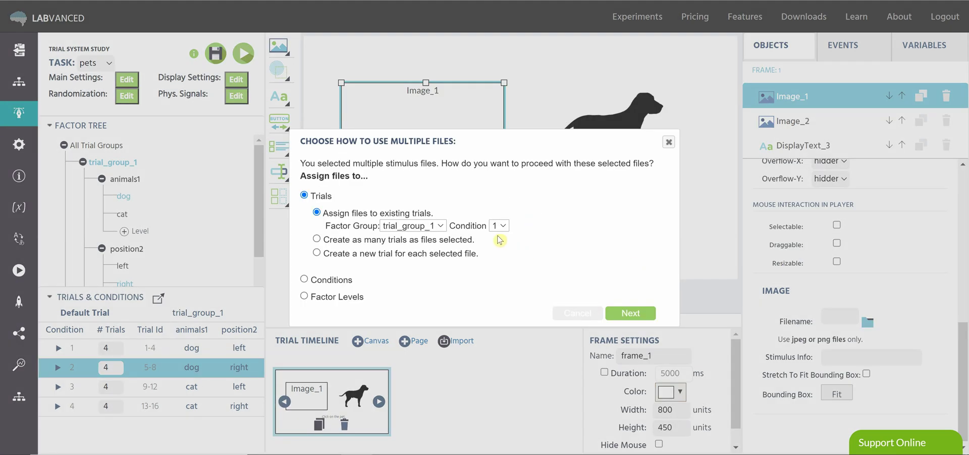
Target condition 2 and auto-assign the flower images to trials 5–8.
click(492, 230)
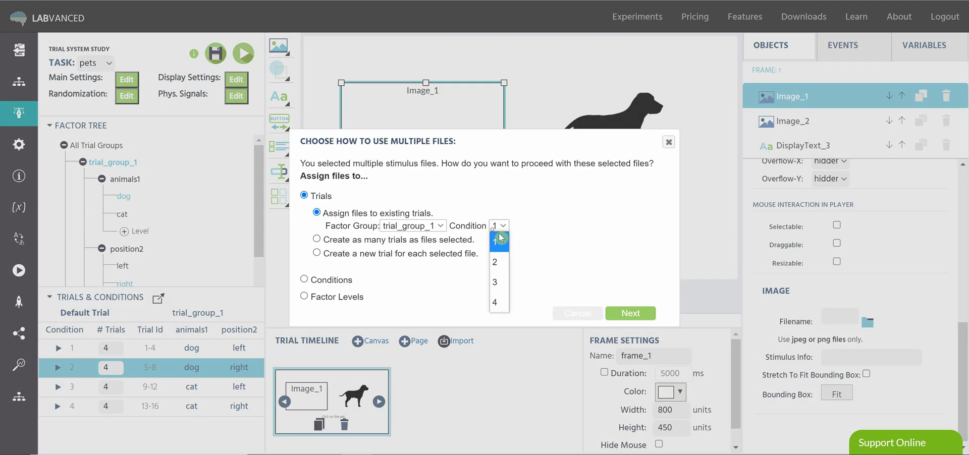
click(502, 256)
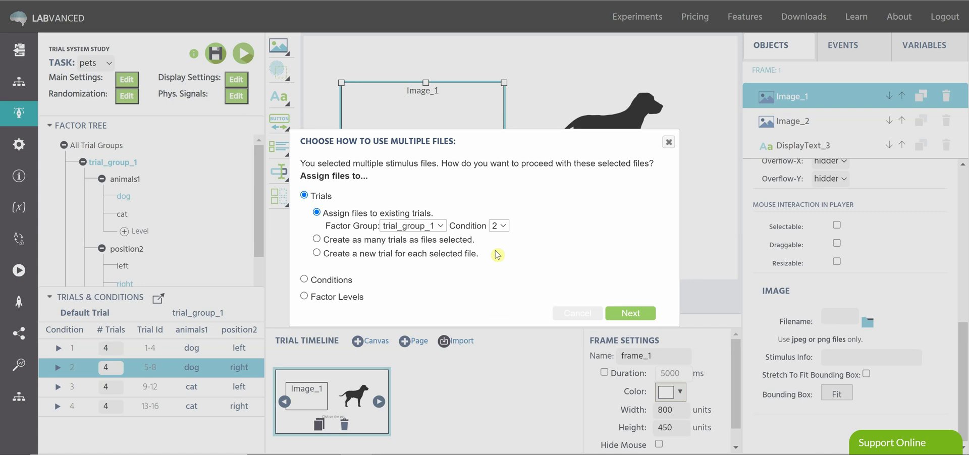
click(627, 314)
click(584, 195)
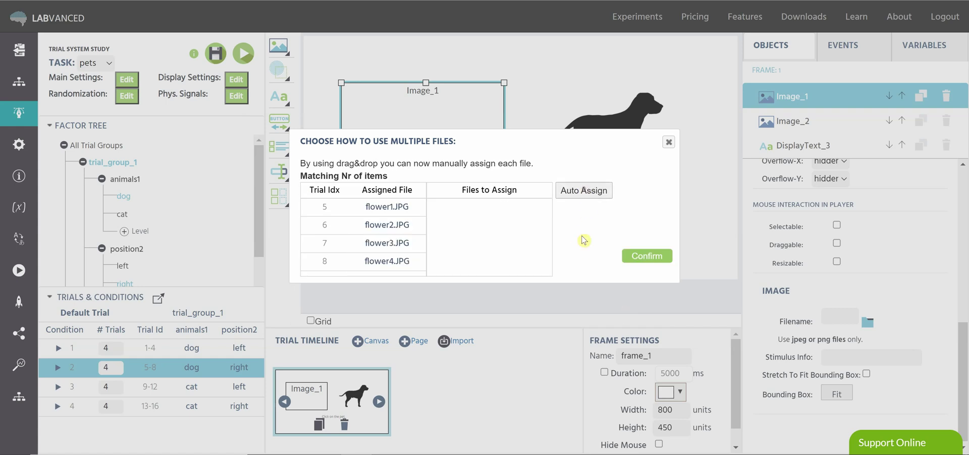
click(630, 257)
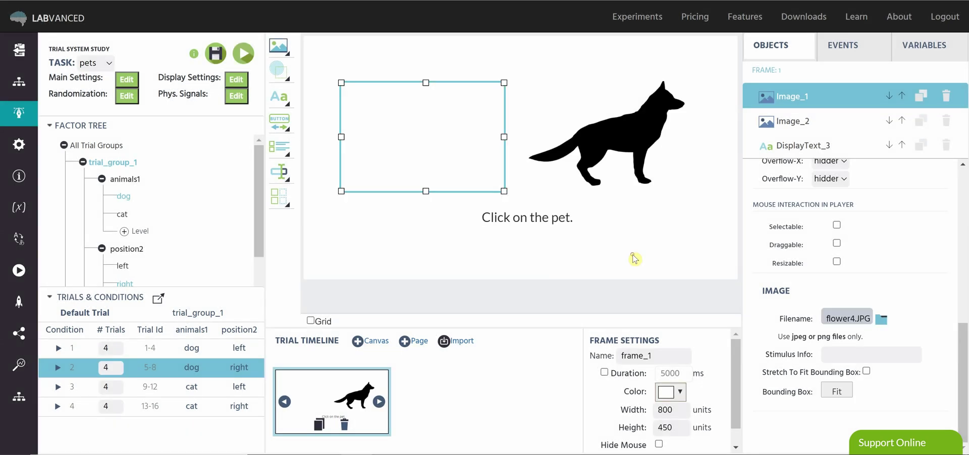
Deselect the 'Click on the pet.' text and show condition 3's cat/left trials 9–12.
click(409, 236)
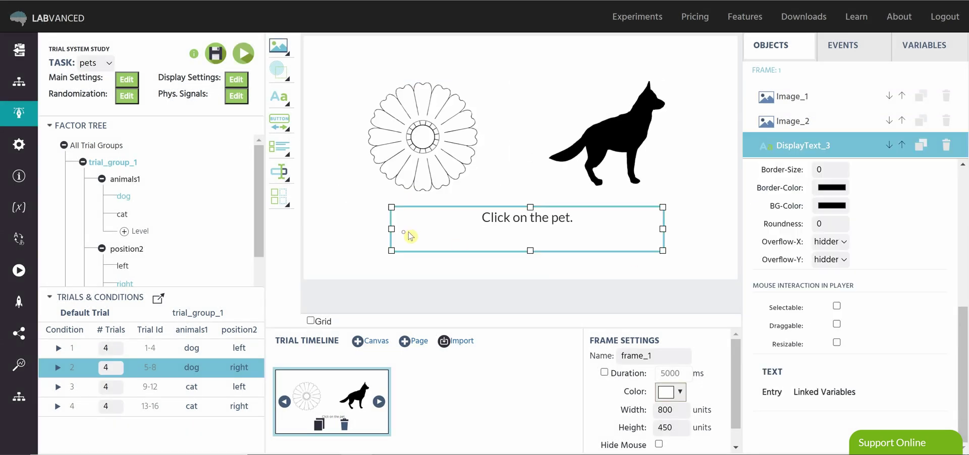
click(337, 217)
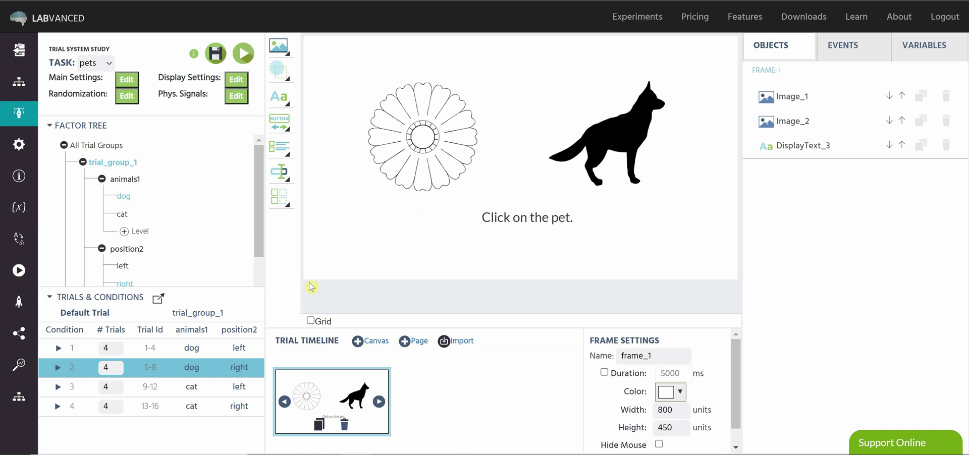
click(221, 391)
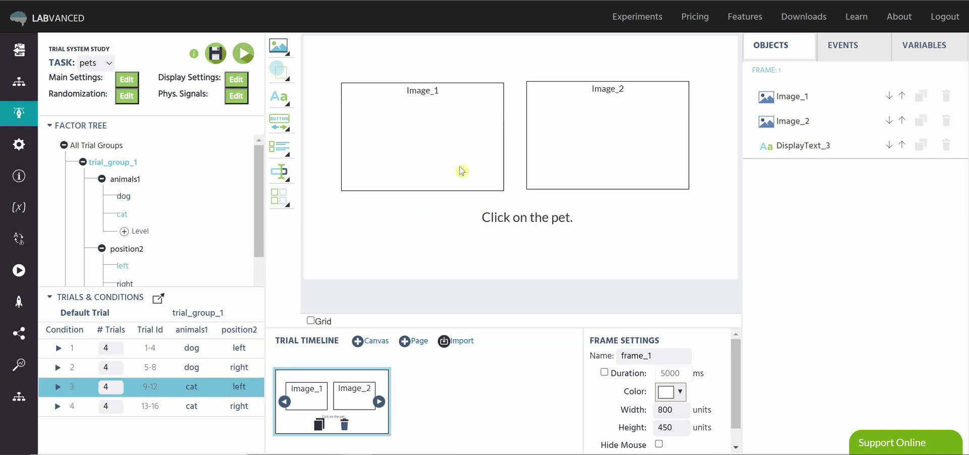
Assign cat1–cat4.JPG to Image_1 for condition 3's trials 9–12.
click(457, 151)
scroll(902, 297, down, 5)
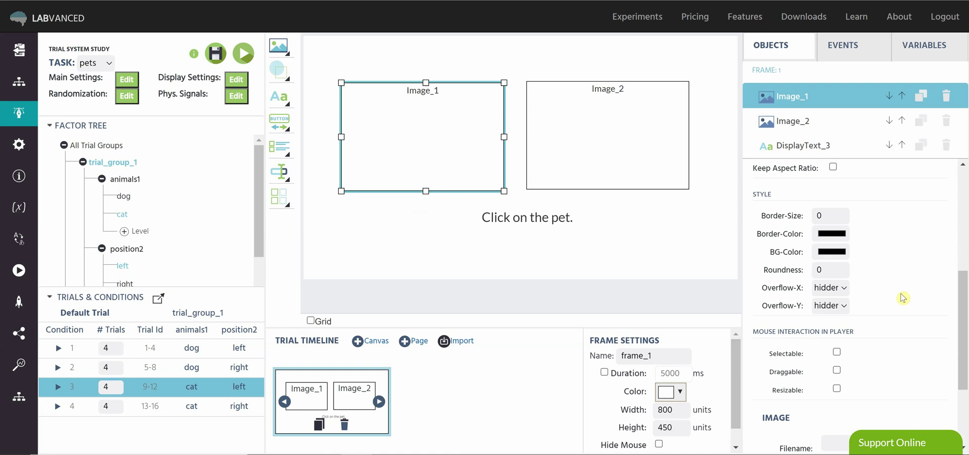
scroll(888, 316, down, 3)
click(863, 320)
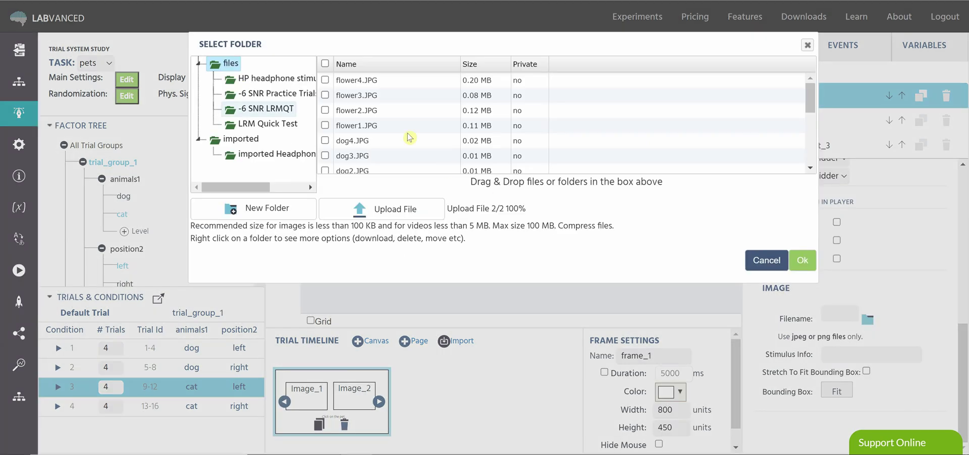
scroll(404, 134, down, 5)
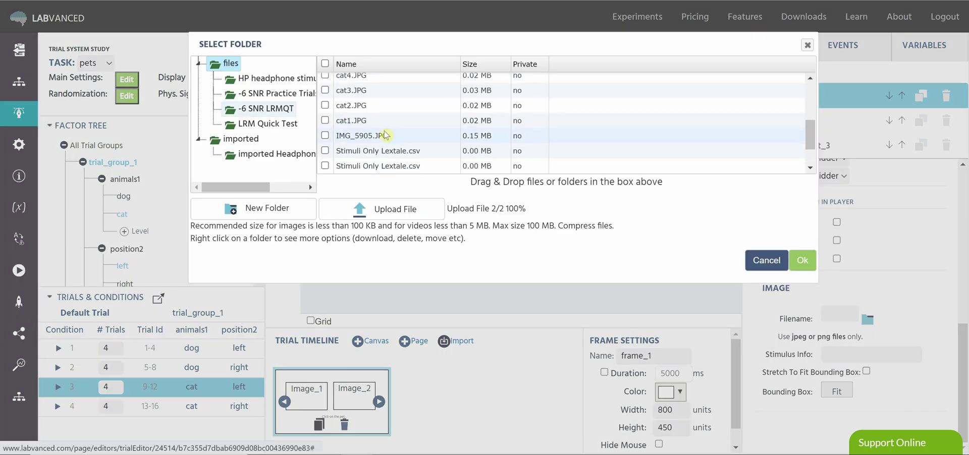
click(325, 120)
click(325, 105)
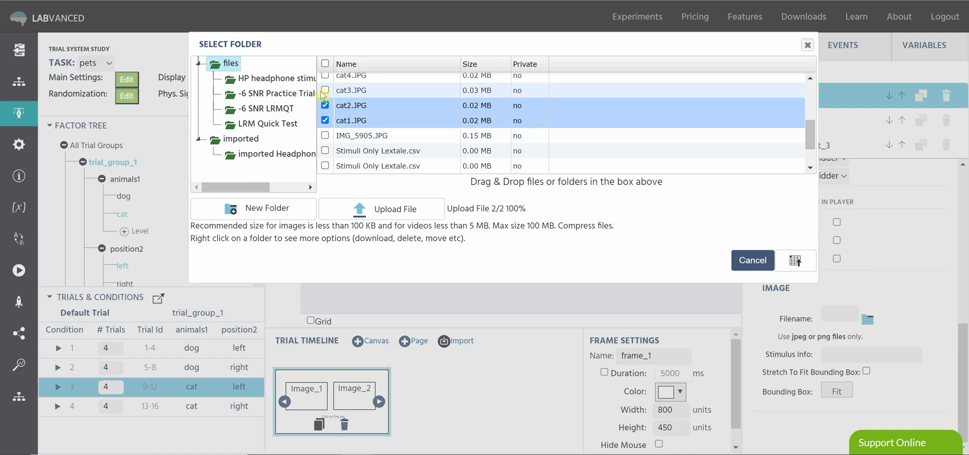
click(325, 89)
click(325, 76)
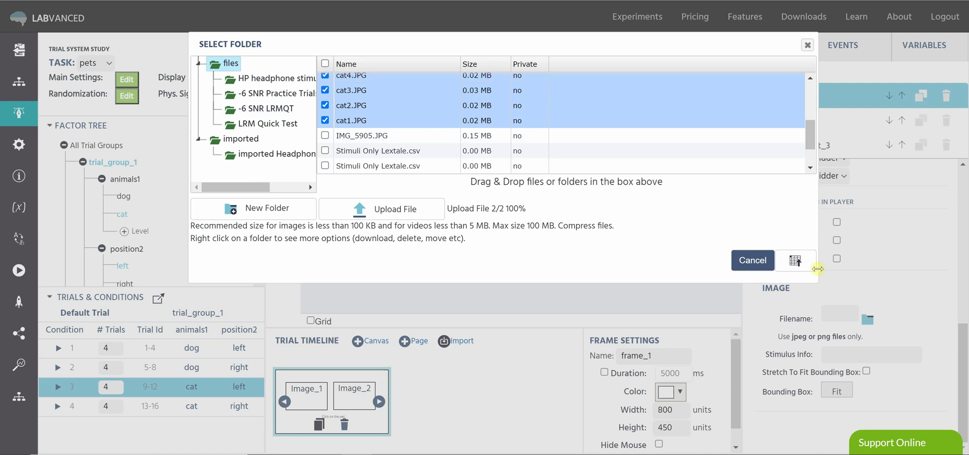
click(810, 268)
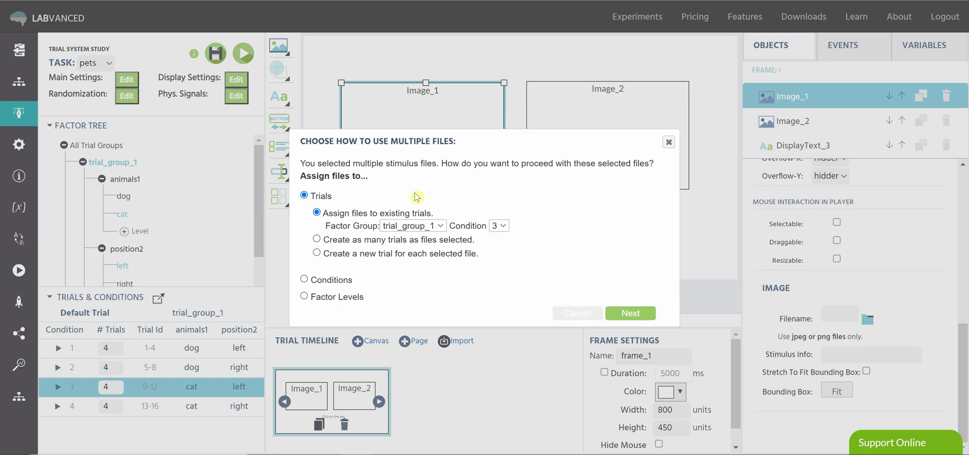
click(629, 312)
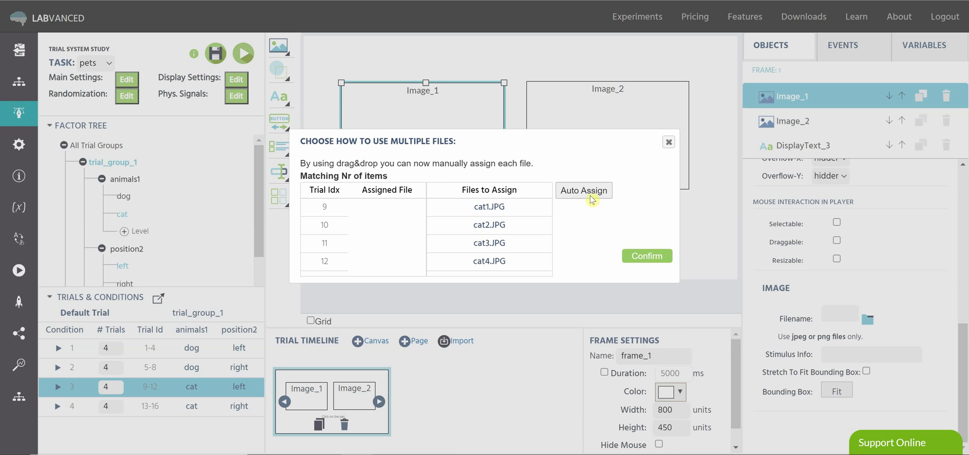
click(646, 259)
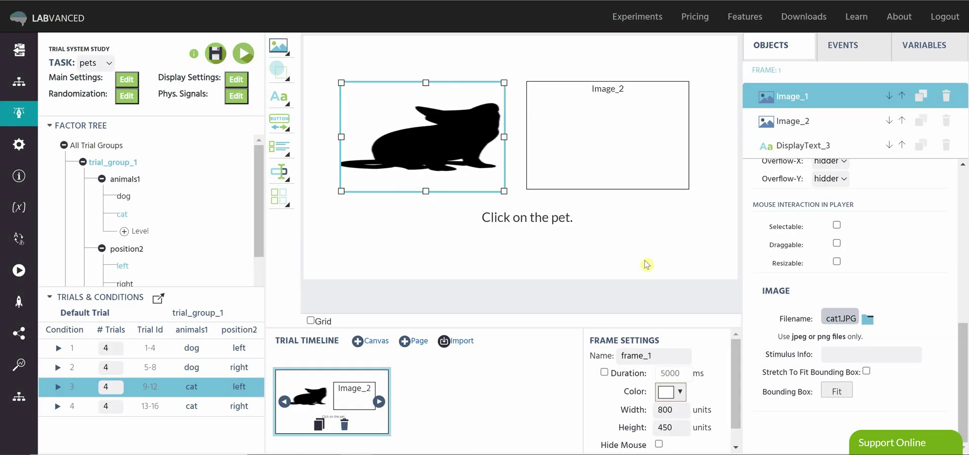
Choose flower1–flower4.JPG as the files for the Image_2 slot.
click(609, 158)
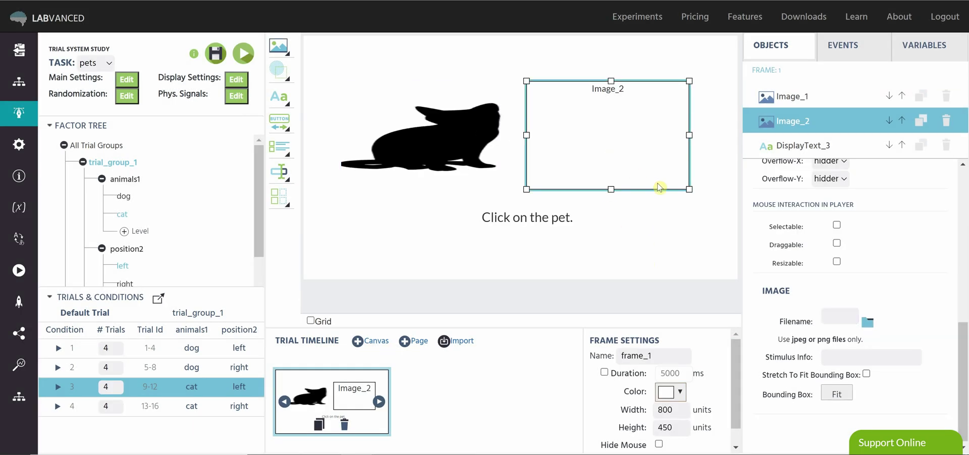
click(868, 323)
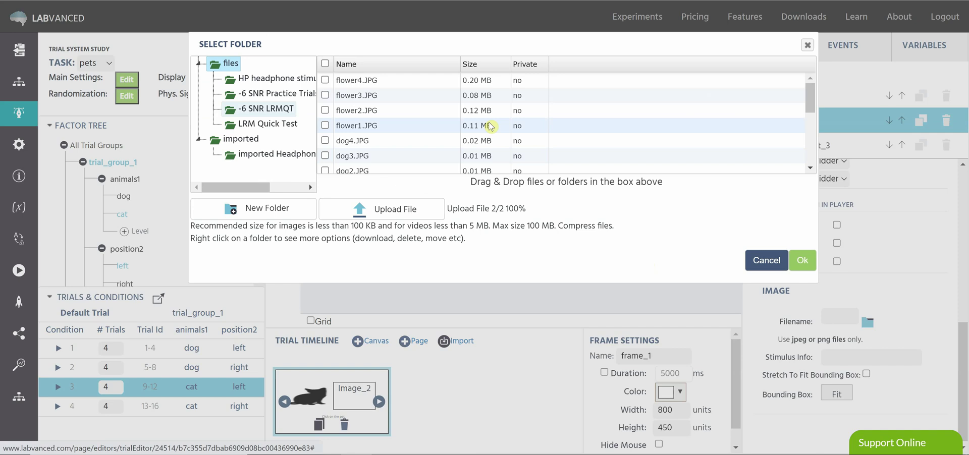
click(326, 126)
click(325, 110)
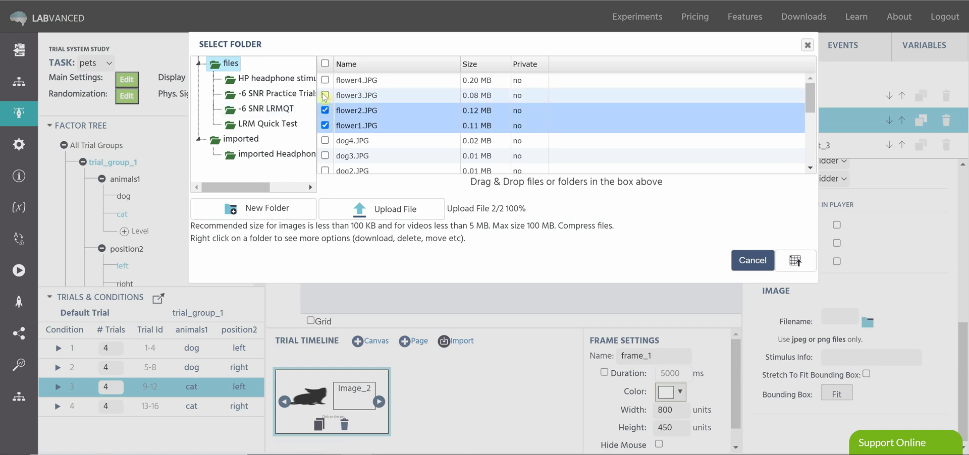
click(325, 95)
click(325, 79)
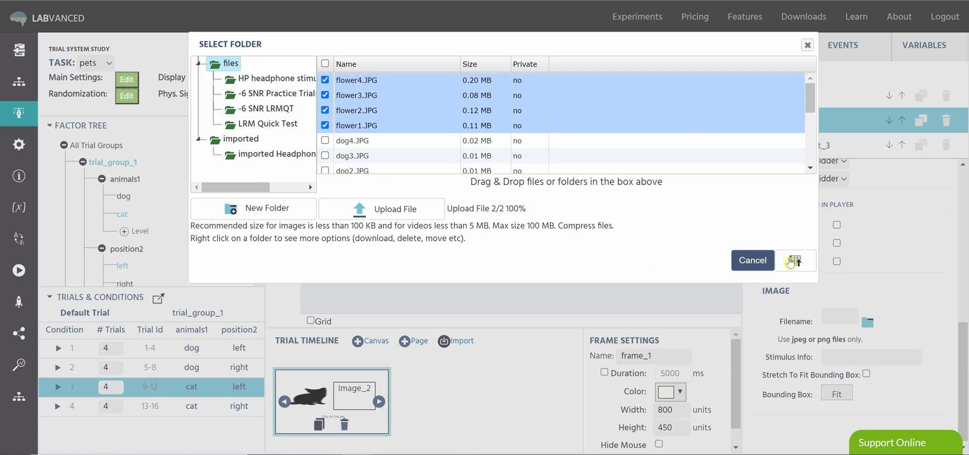
click(791, 262)
Target condition 3 and auto-assign the flower images to trials 9–12.
click(502, 229)
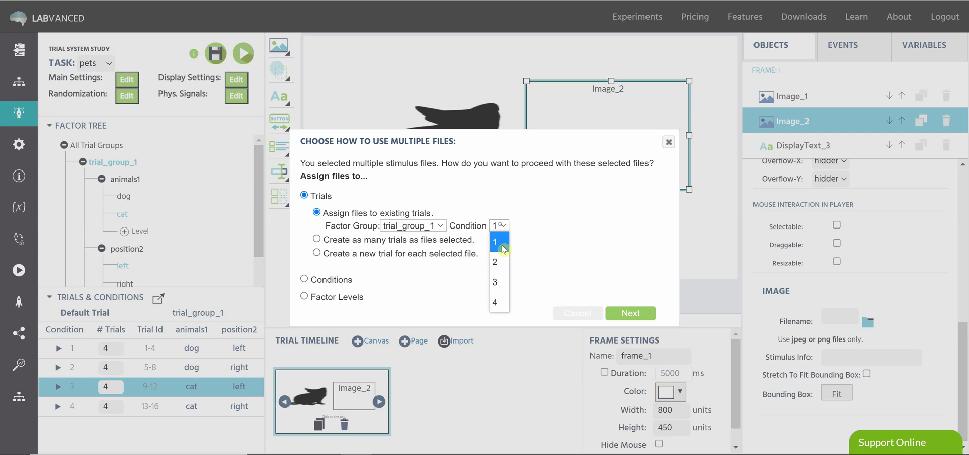
click(499, 275)
click(631, 313)
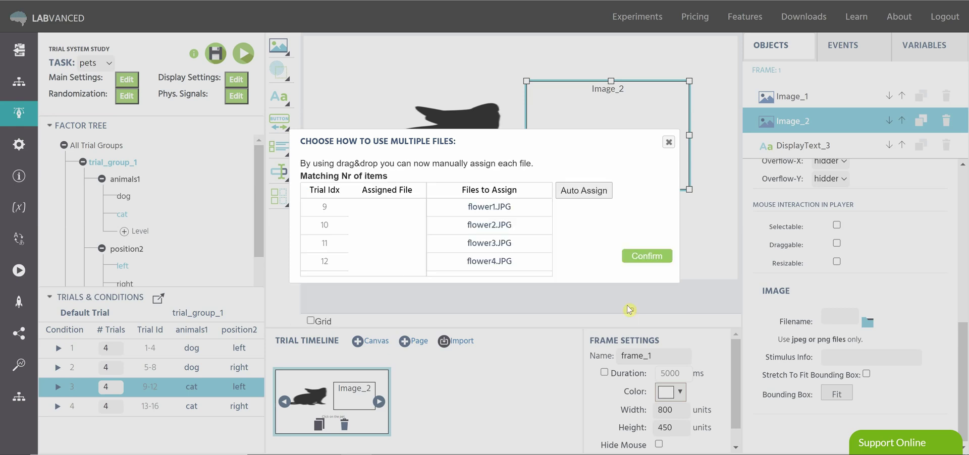
click(580, 192)
click(646, 257)
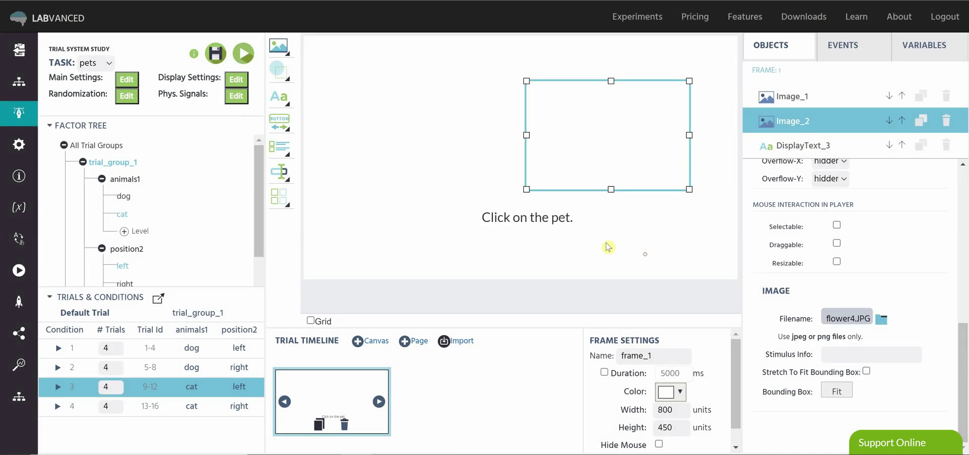
click(395, 231)
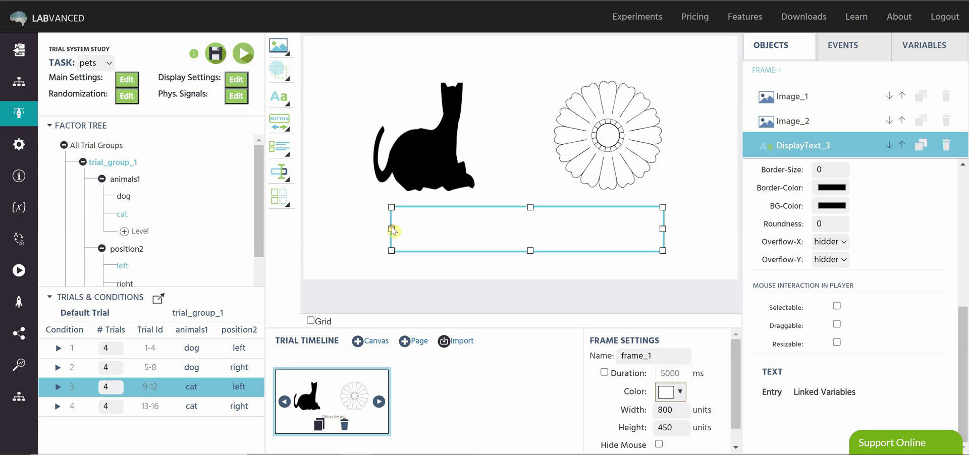
Switch to condition 4's cat/right trials and browse image files for Image_2.
click(203, 409)
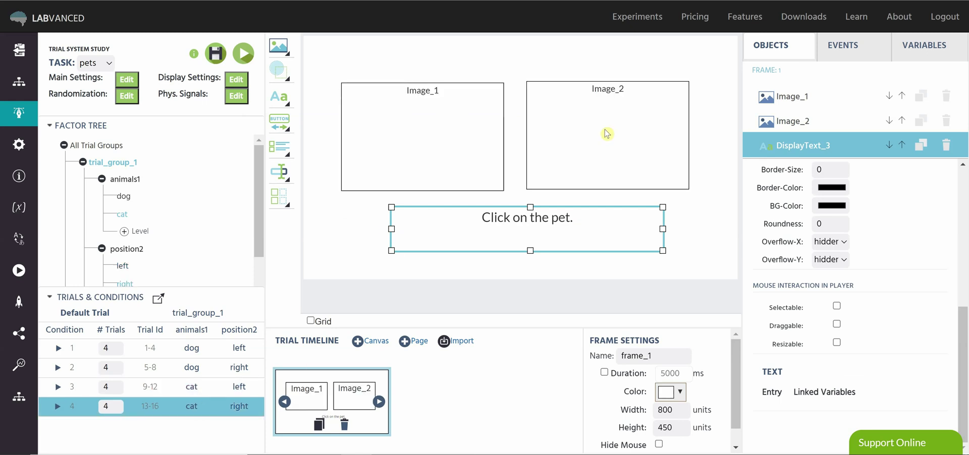
click(608, 139)
scroll(865, 303, down, 2)
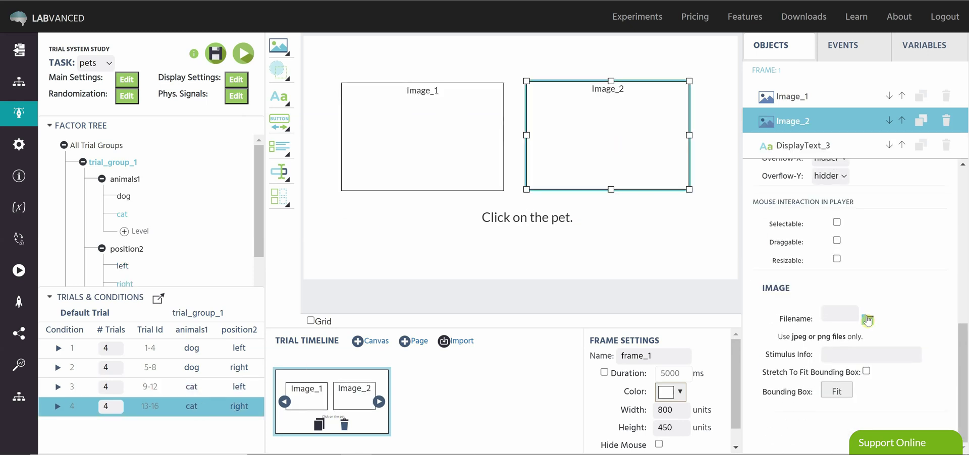
click(868, 319)
scroll(343, 144, down, 2)
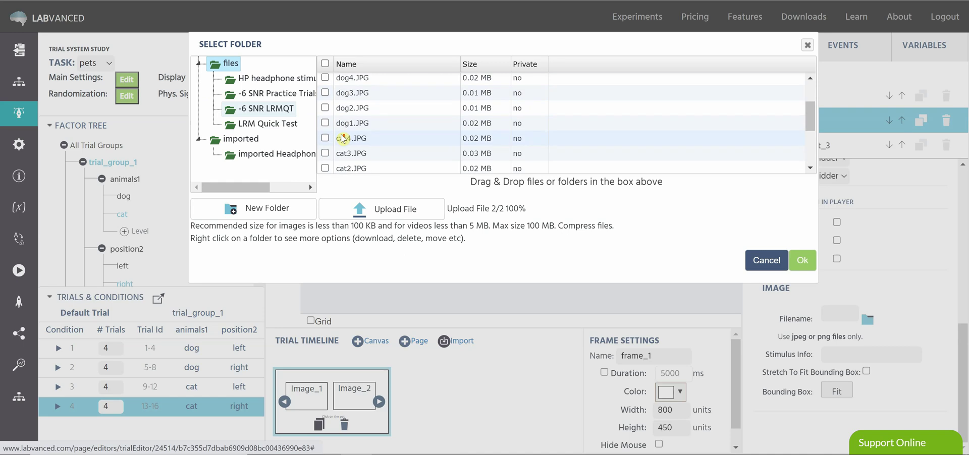
scroll(339, 148, down, 2)
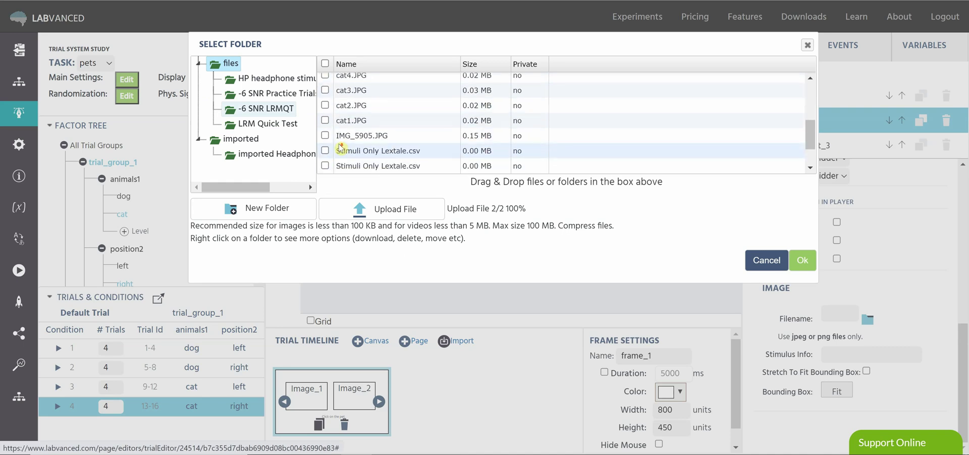
Auto-assign cat1–cat4.JPG to Image_2 for trials 13–16.
click(325, 120)
click(325, 105)
click(325, 90)
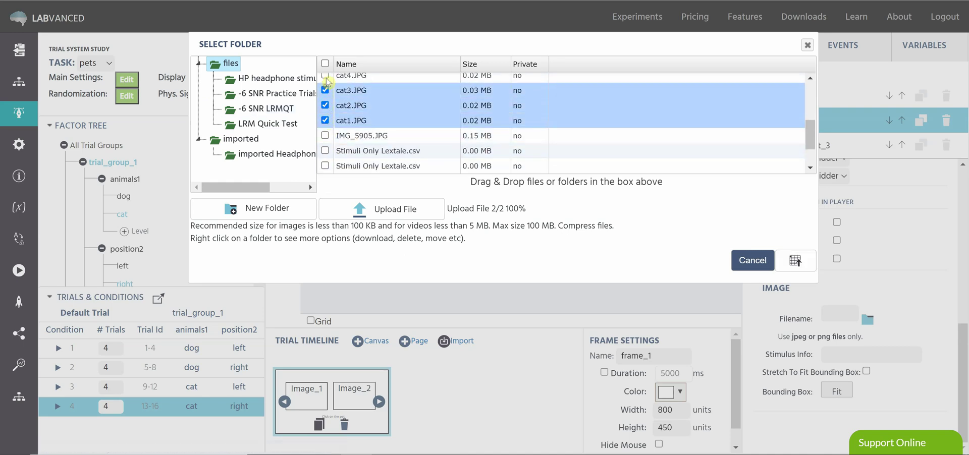
click(325, 75)
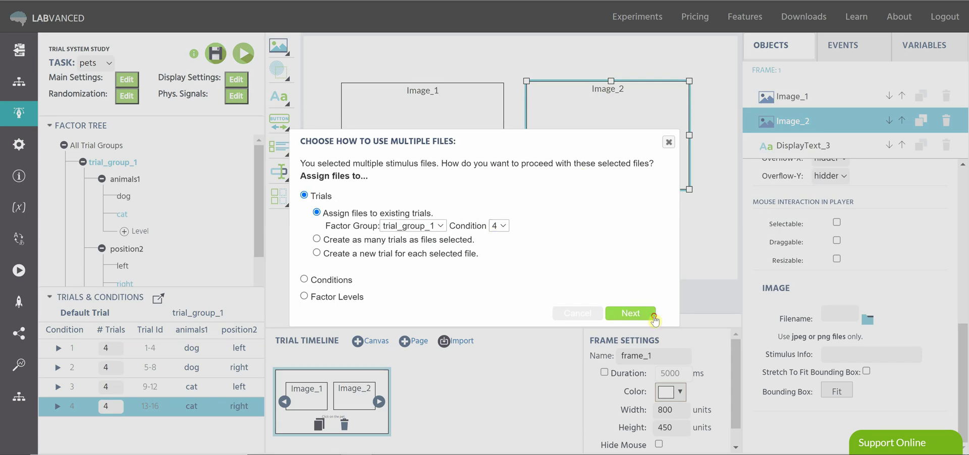
click(654, 319)
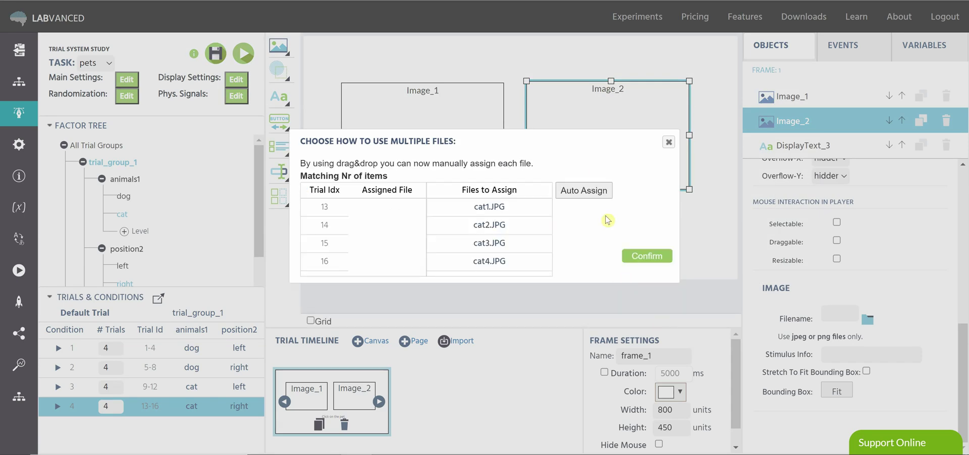
click(586, 191)
click(641, 258)
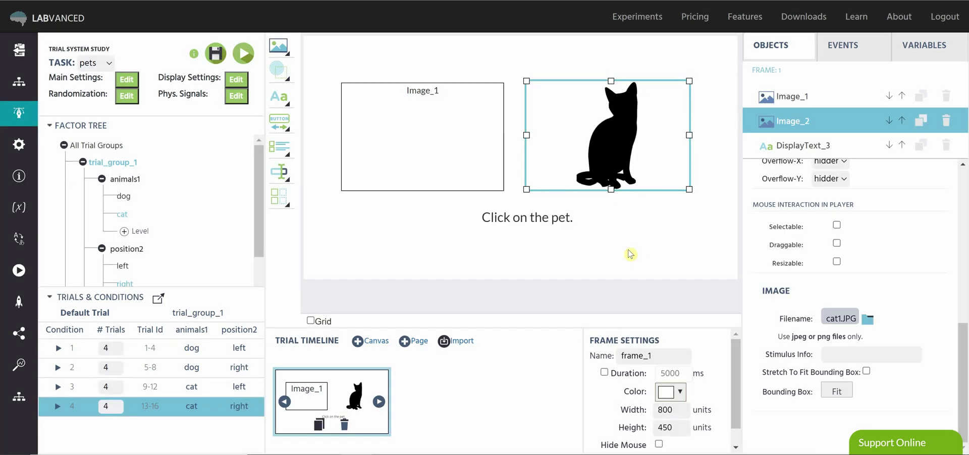
Choose flower1–flower4.JPG as the files for the Image_1 slot.
click(357, 153)
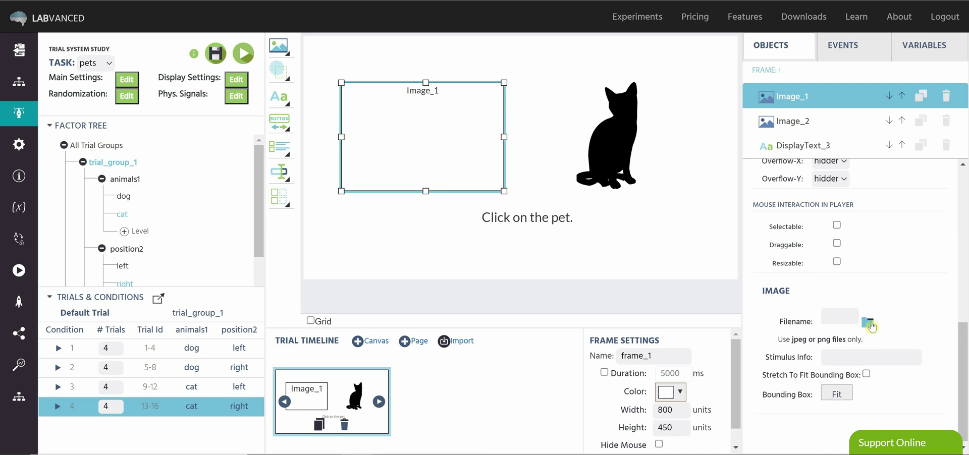
click(867, 321)
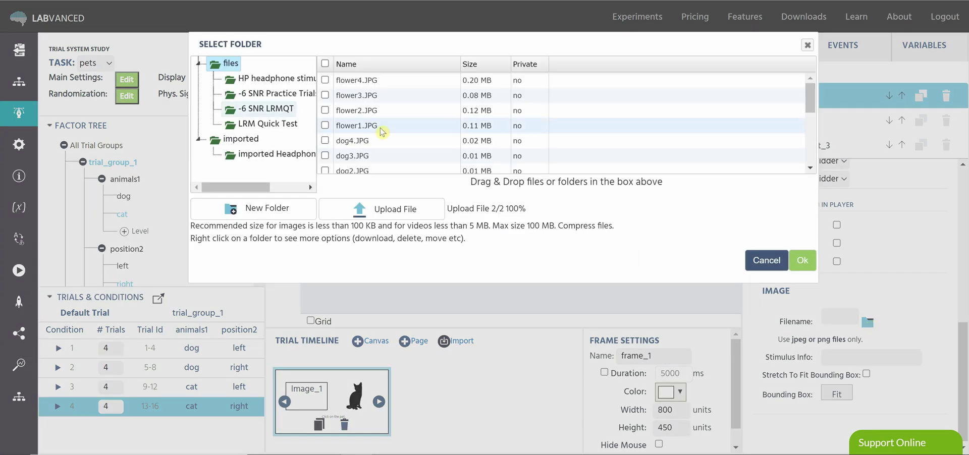
click(325, 125)
click(325, 110)
click(324, 95)
click(324, 80)
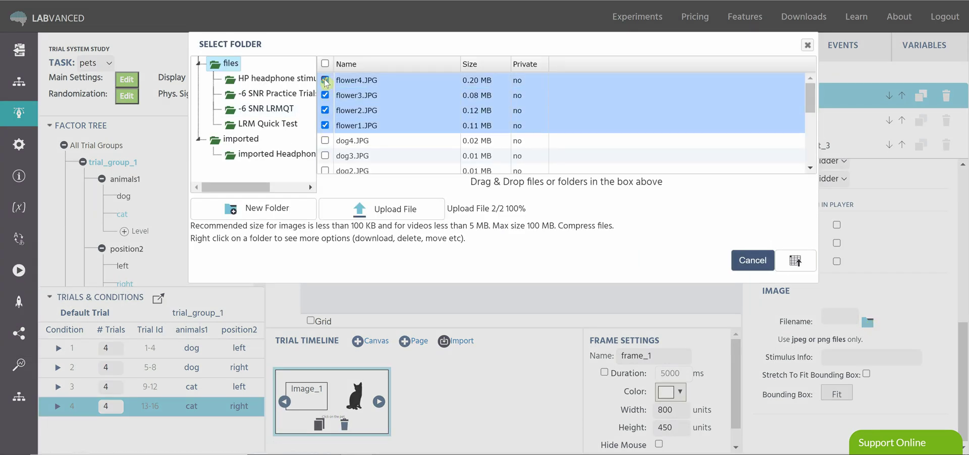
click(795, 258)
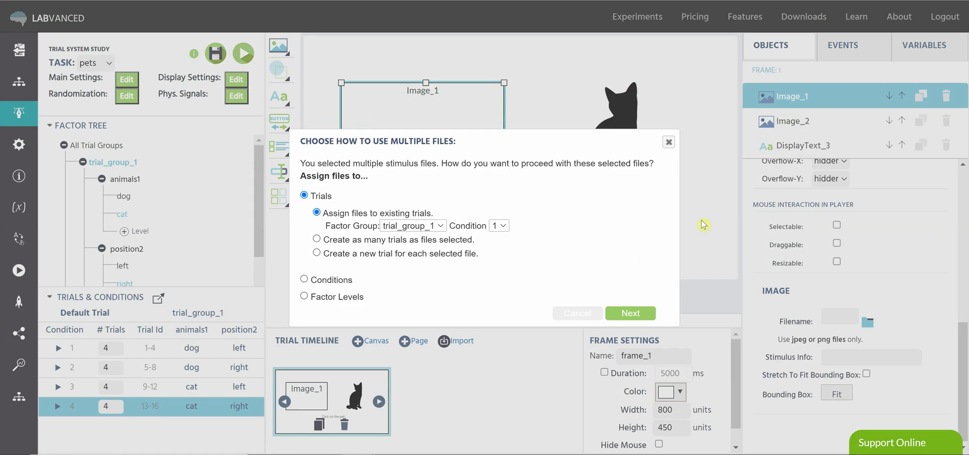
Target condition 4 and auto-assign the flower images to trials 13–16.
click(492, 225)
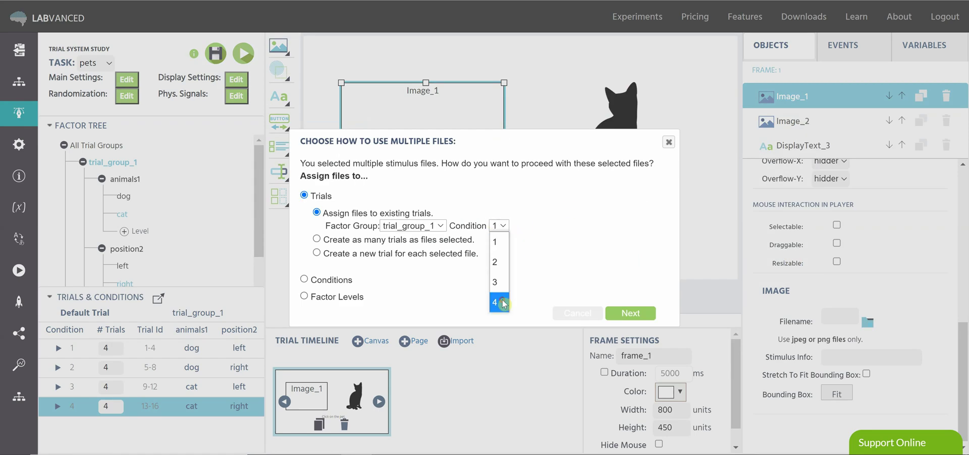
click(504, 304)
click(636, 314)
click(584, 190)
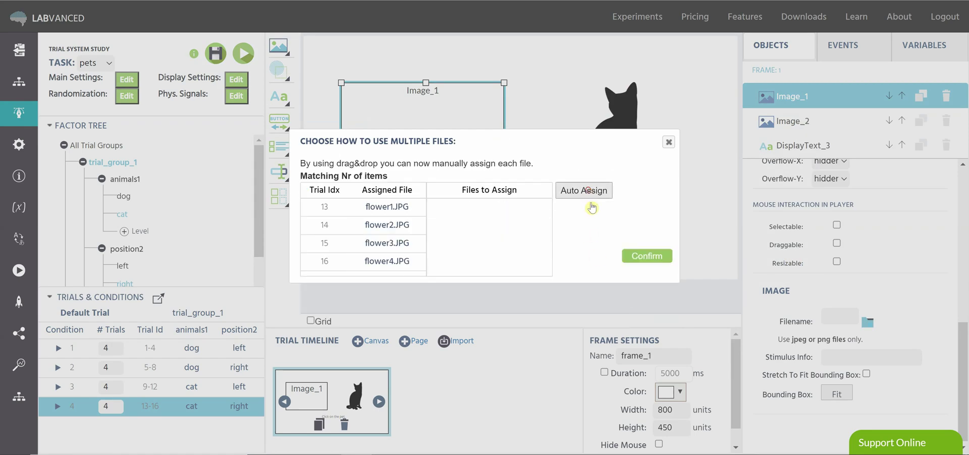
click(626, 256)
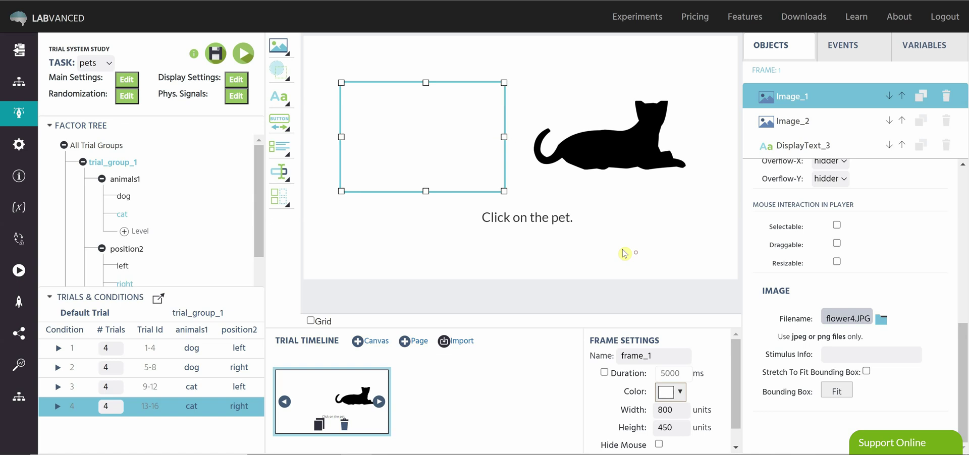
click(372, 225)
Switch to condition 1 and check its trial shows the dog beside a flower.
click(224, 348)
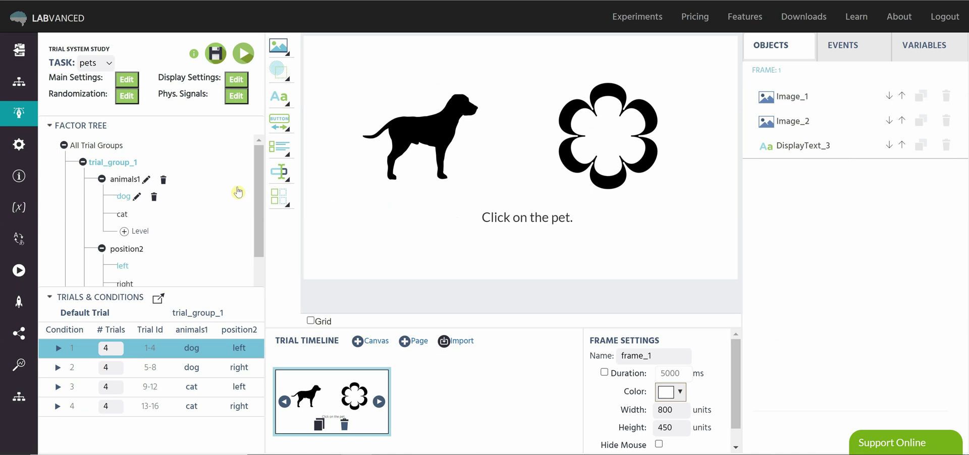
scroll(258, 201, down, 2)
scroll(258, 202, up, 2)
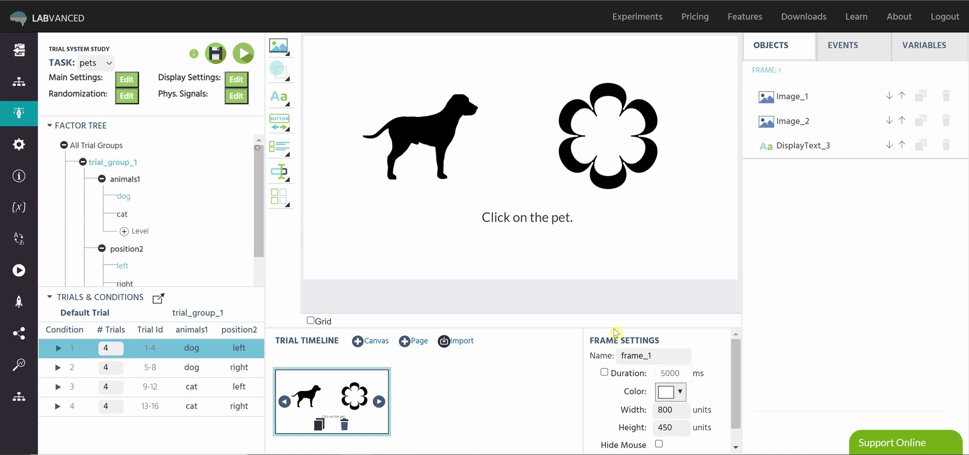